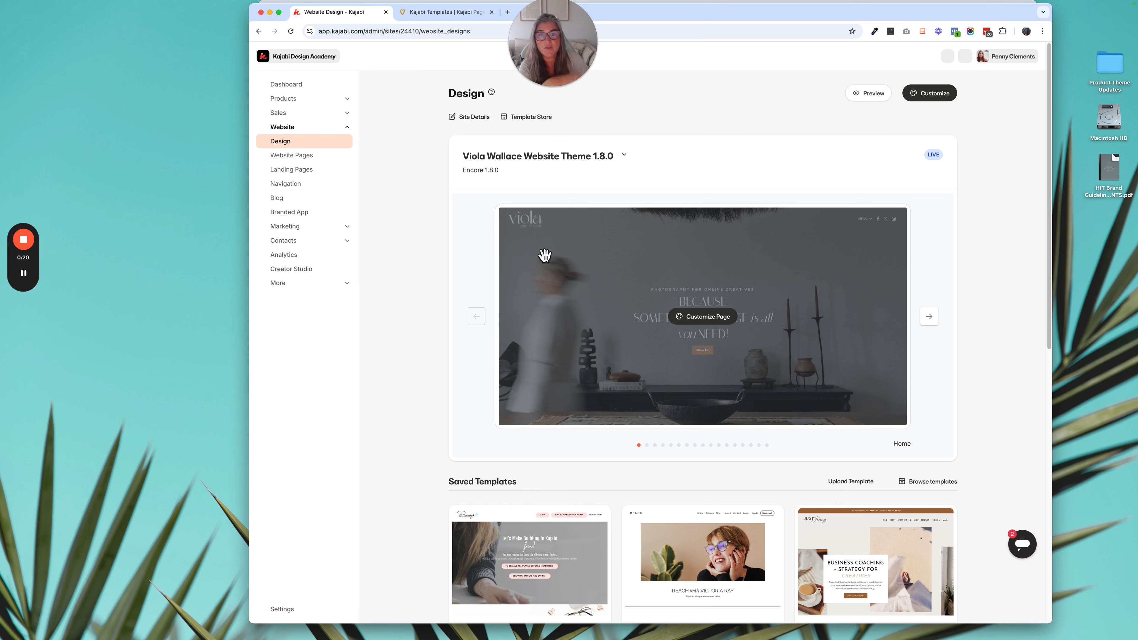
# - Expand the dropdown menu on the live Viola & Wallace portfolio page and follow its PORTFOLIO link
pyautogui.click(457, 12)
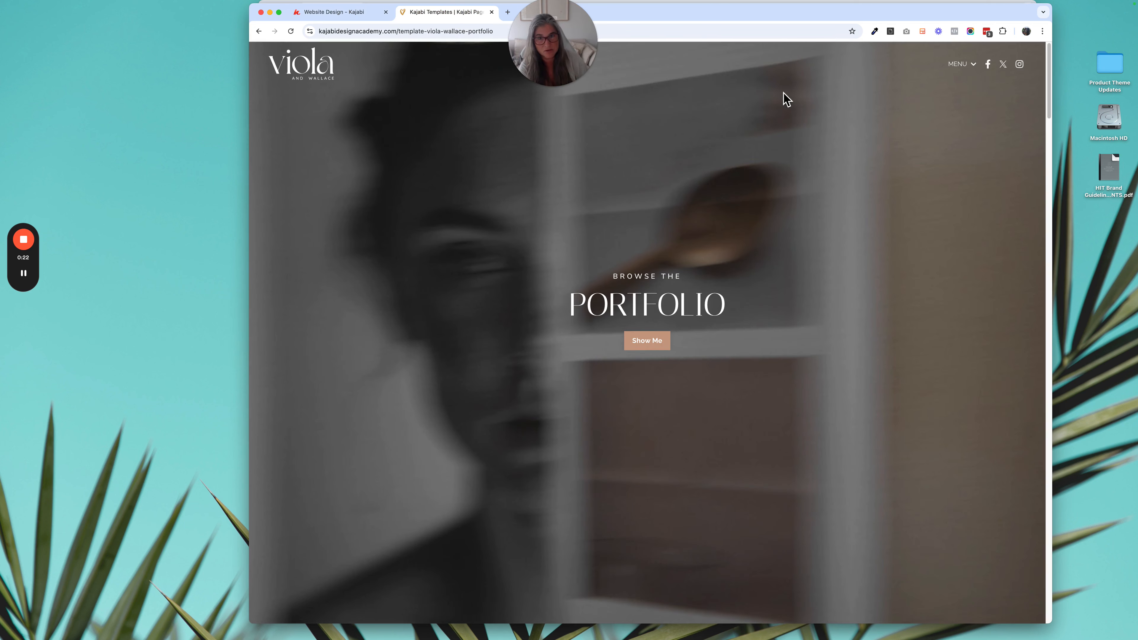
pyautogui.click(962, 71)
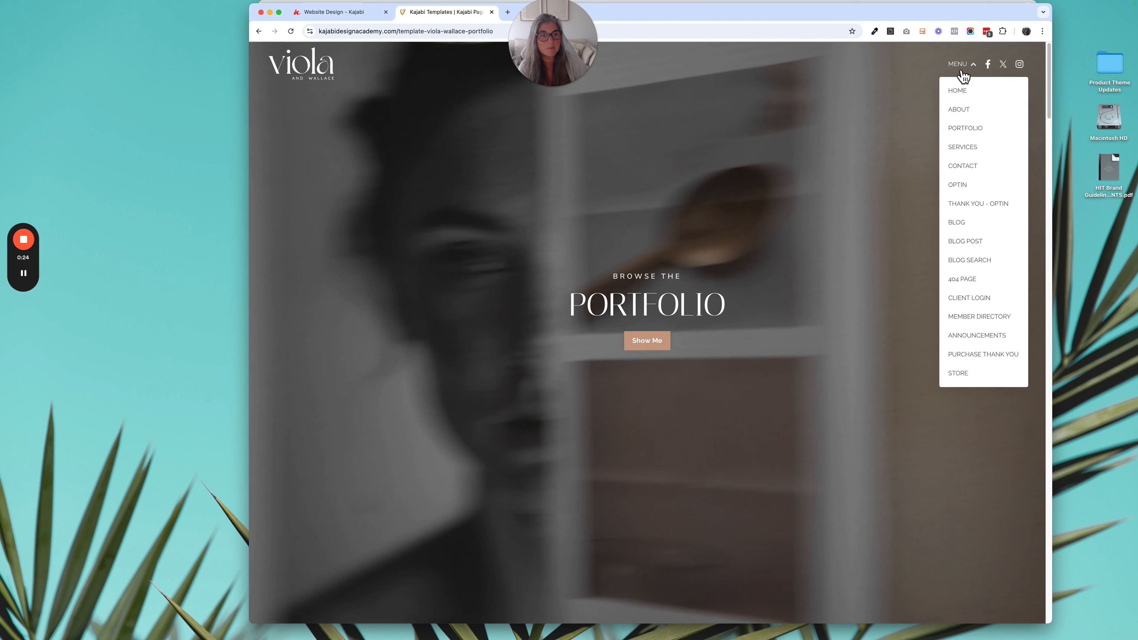
pyautogui.click(973, 130)
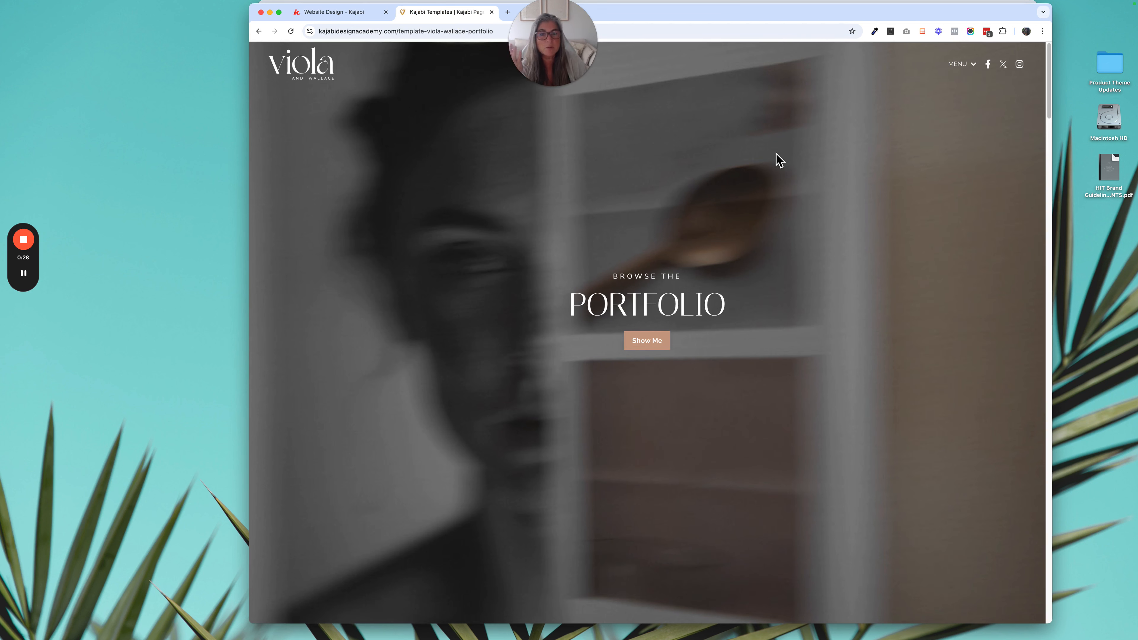
# - Return to the Kajabi admin, open the website's navigation menus and look through the custom menus
pyautogui.click(350, 14)
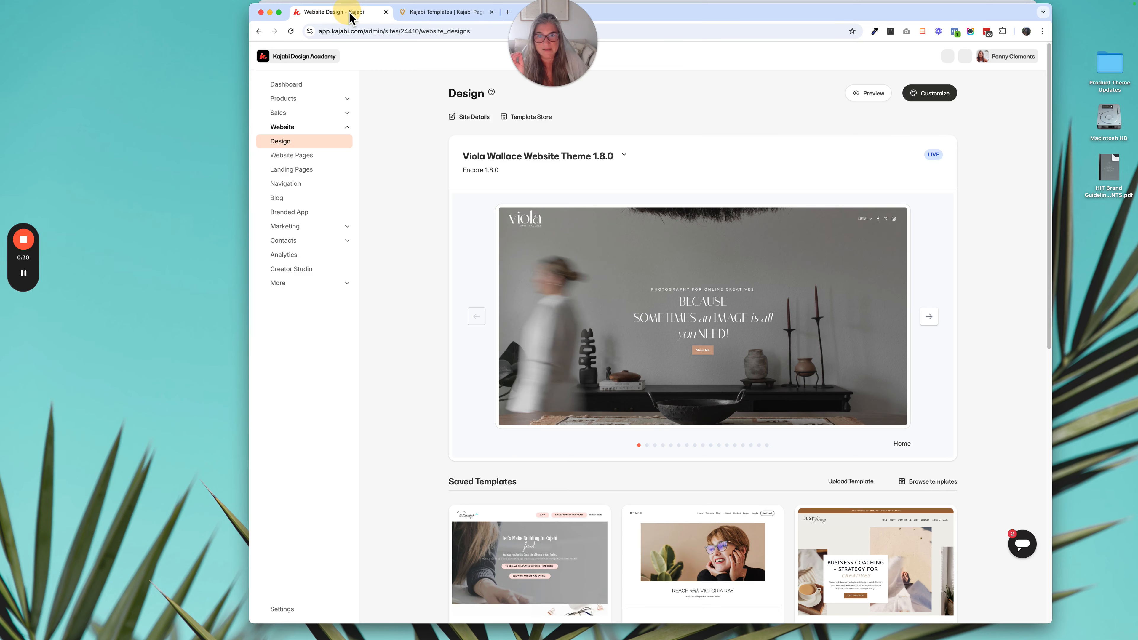
pyautogui.click(299, 188)
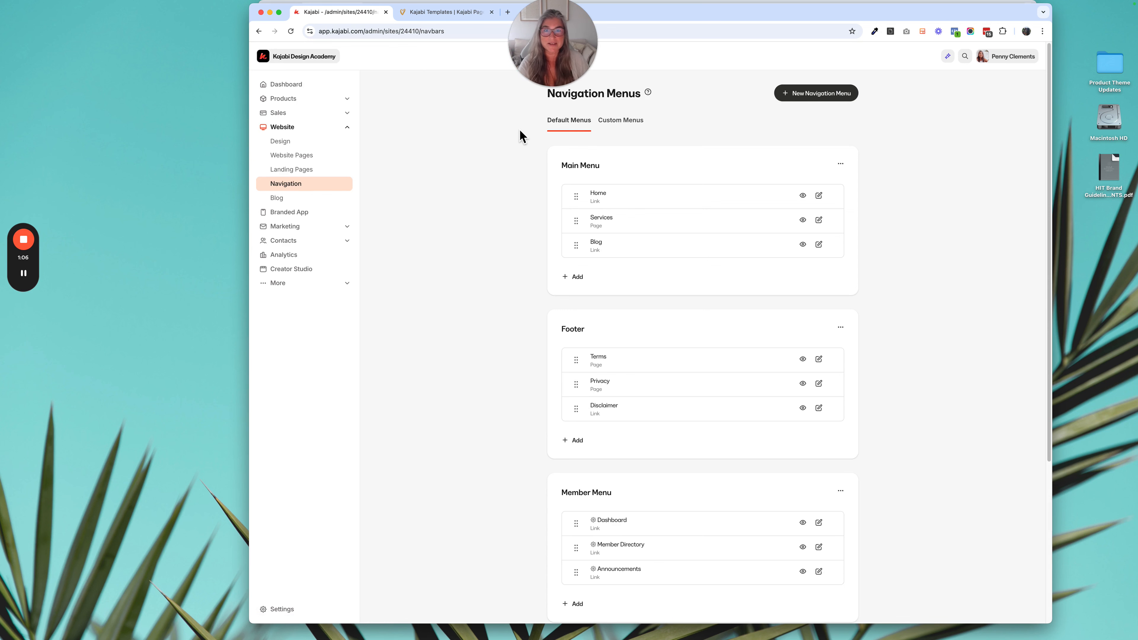
pyautogui.click(623, 125)
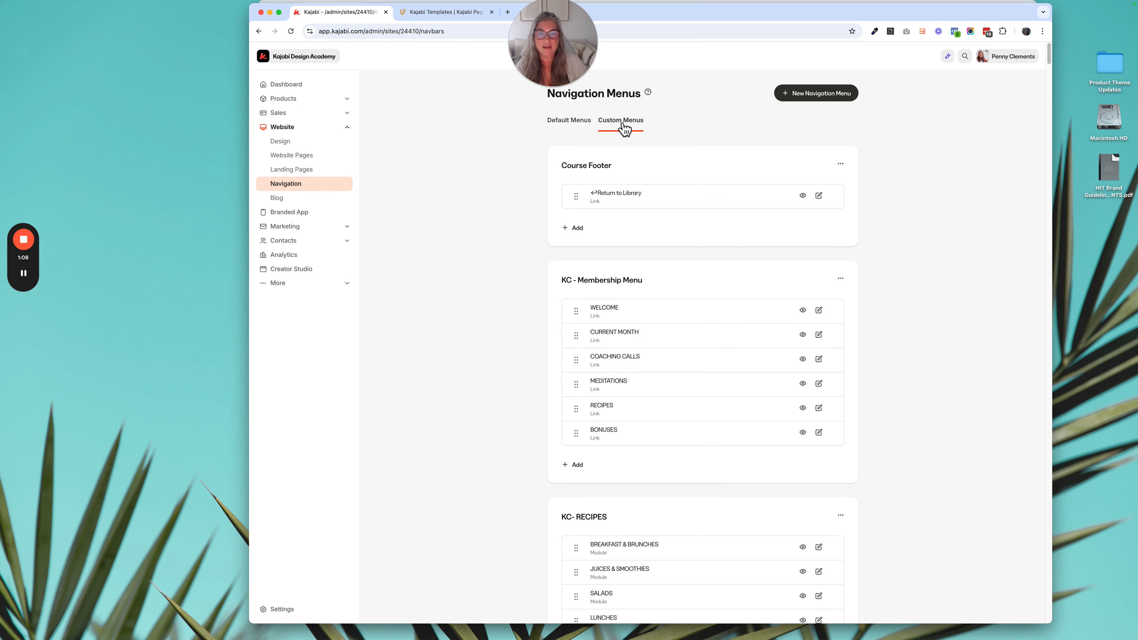
pyautogui.scroll(-2, 872, 308)
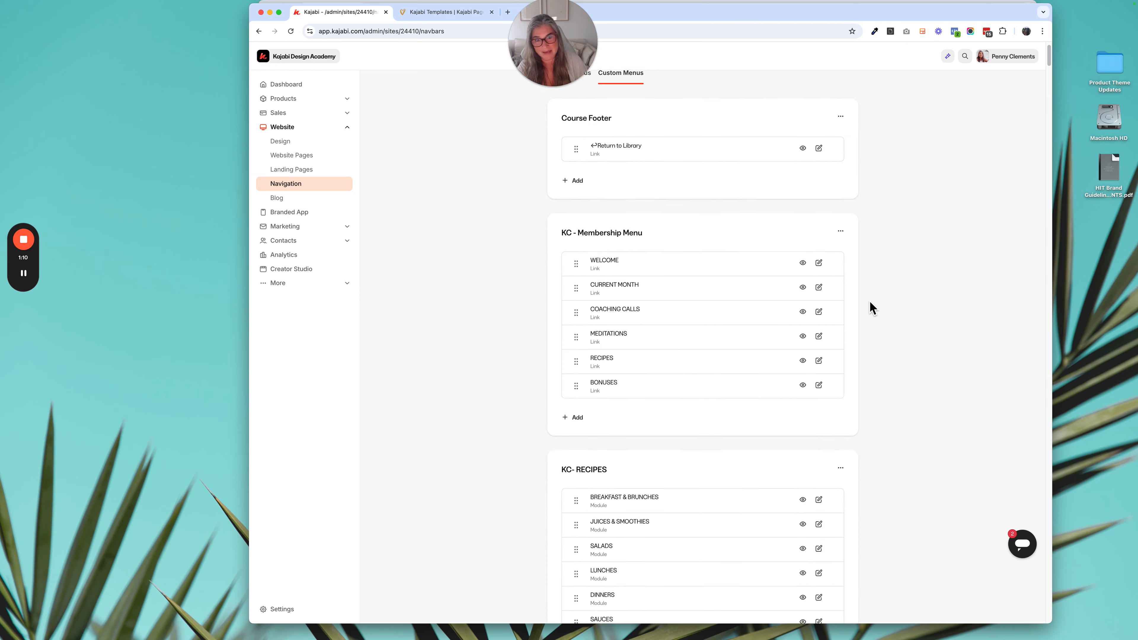
pyautogui.scroll(-10, 870, 302)
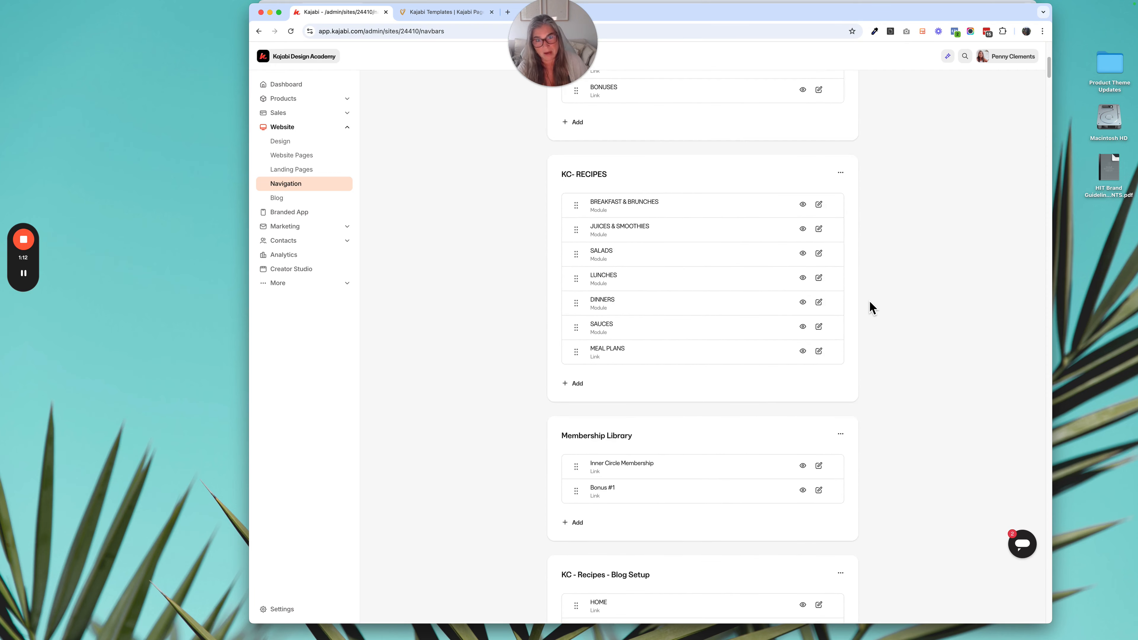
pyautogui.scroll(10, 869, 301)
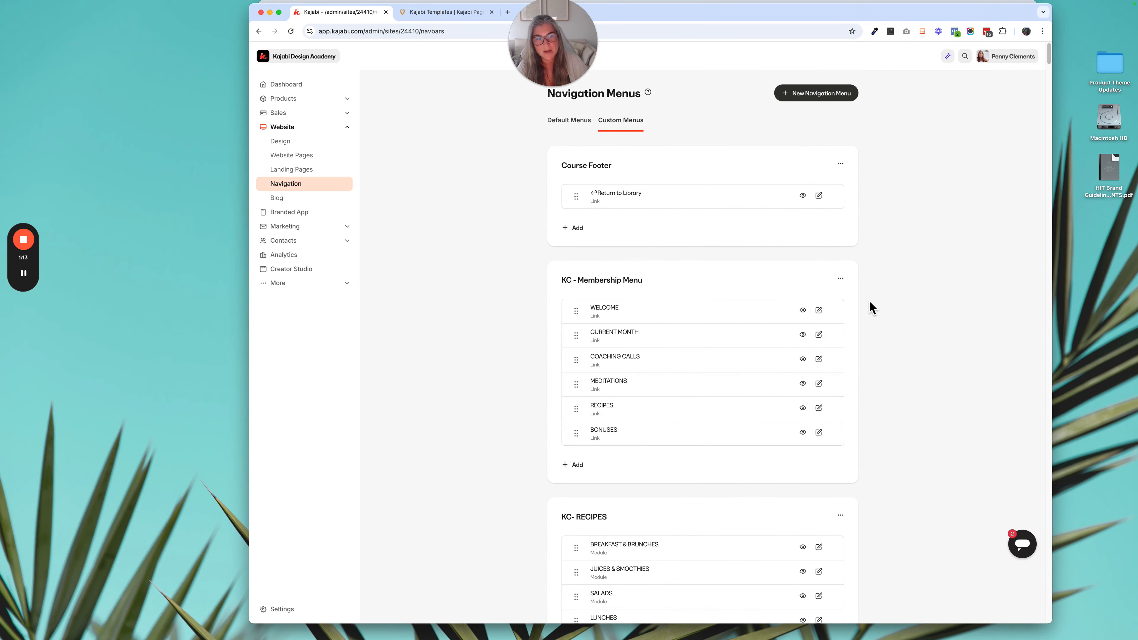
# - Open the [TEMPLATE] Viola & Wallace - Home landing page for editing and display its header's Dropdown Menu block settings
pyautogui.click(457, 16)
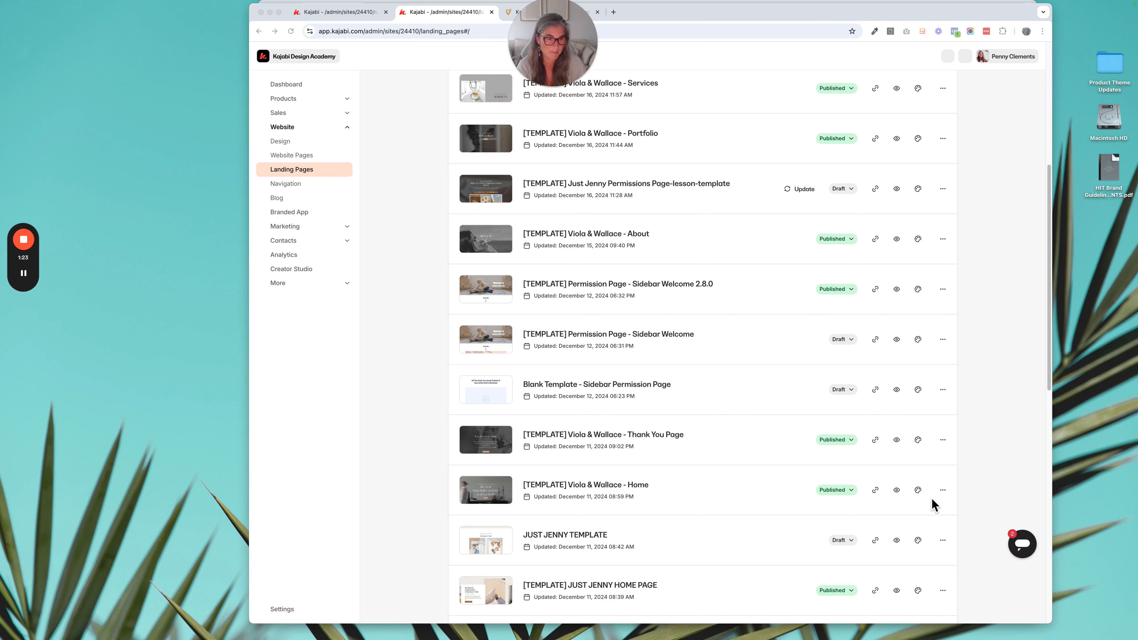
pyautogui.click(930, 497)
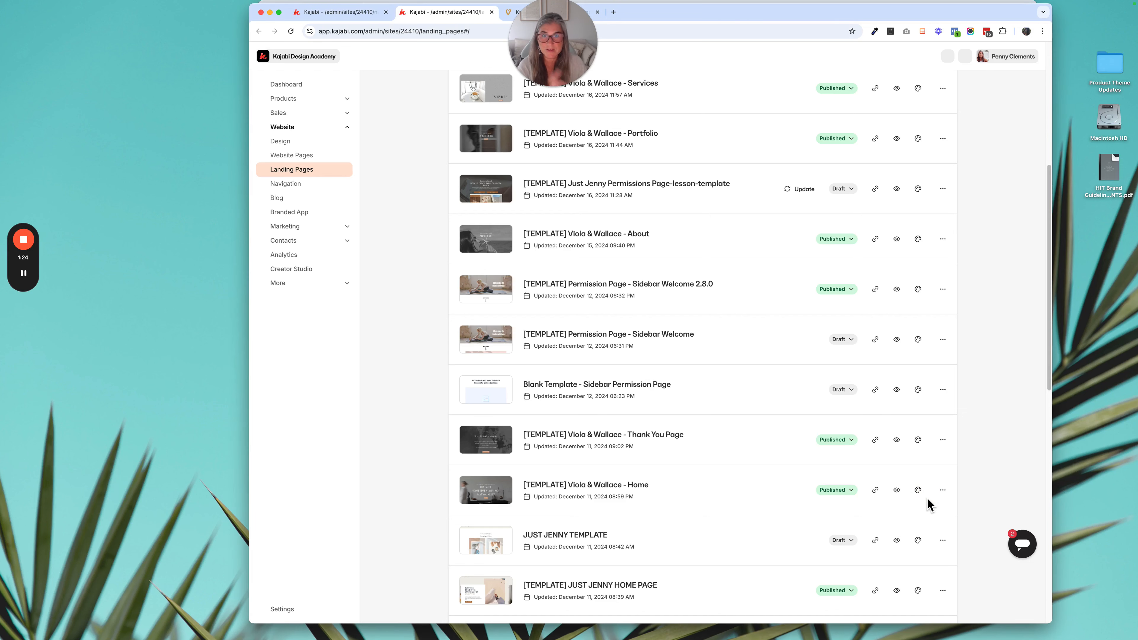
pyautogui.click(922, 495)
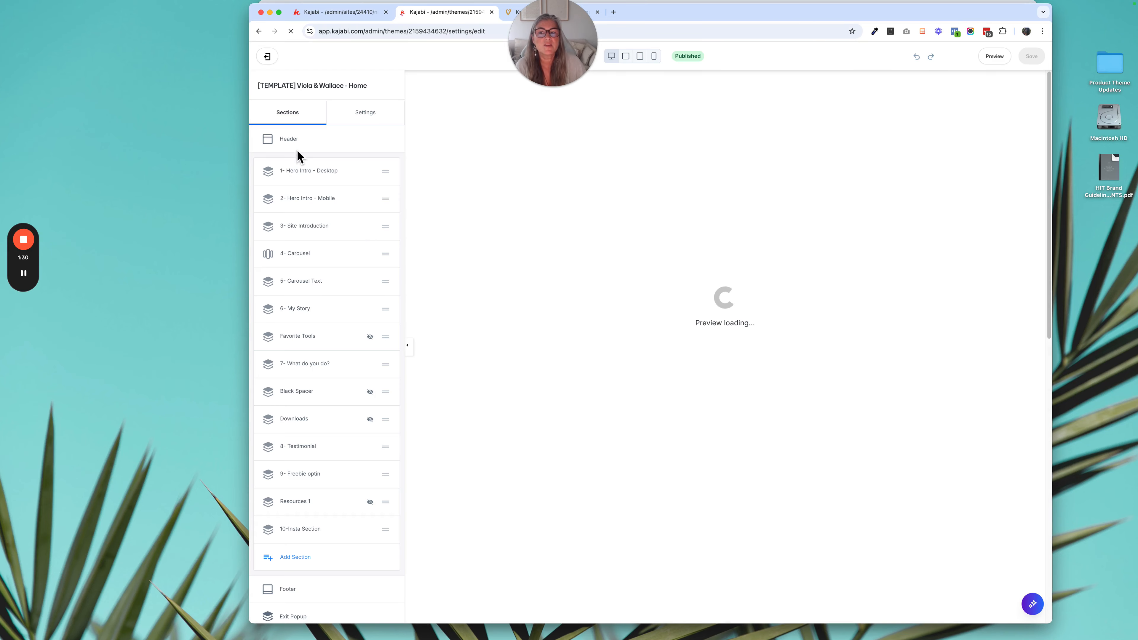
pyautogui.click(295, 145)
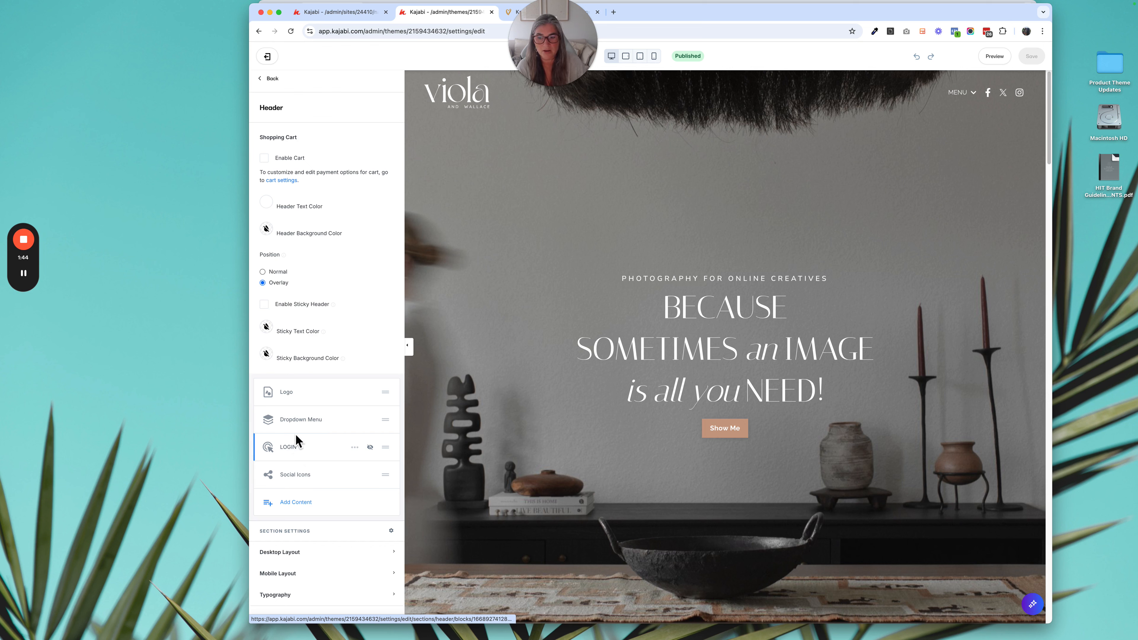
pyautogui.click(309, 423)
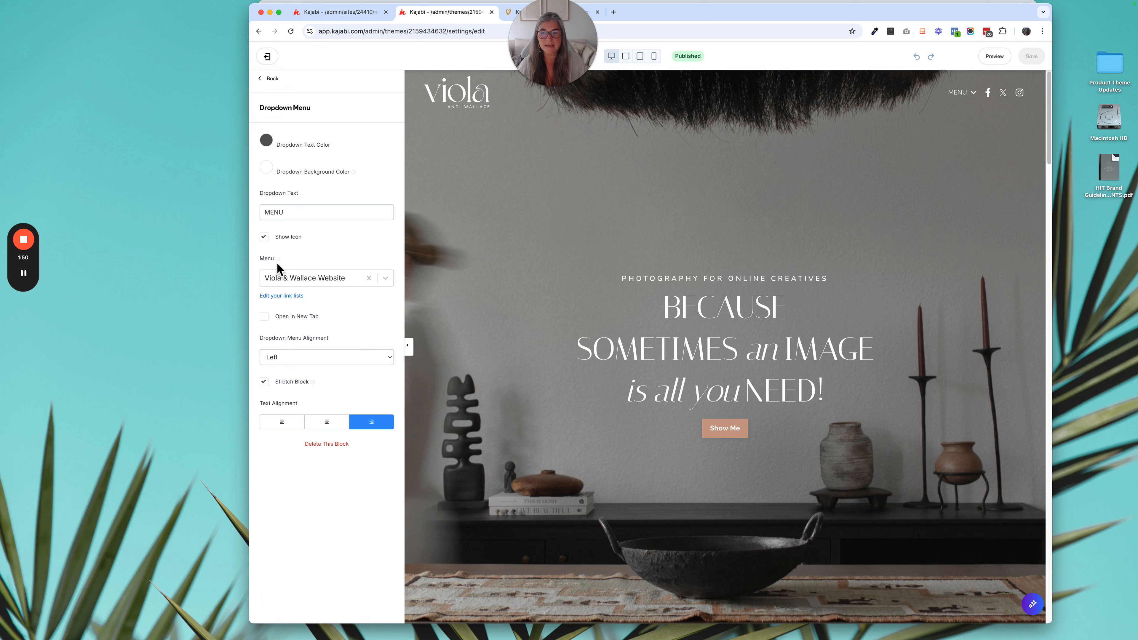
pyautogui.moveTo(278, 260)
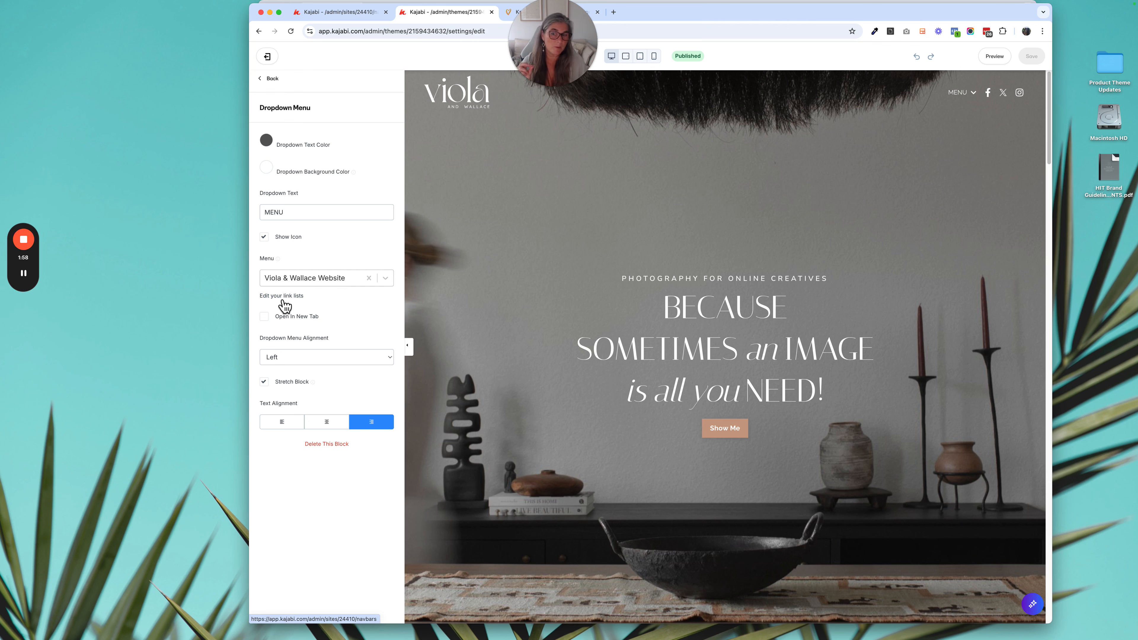
# - Return to the custom navigation menus, search for "viola" and review the Viola & Wallace Website menu's items
pyautogui.click(338, 14)
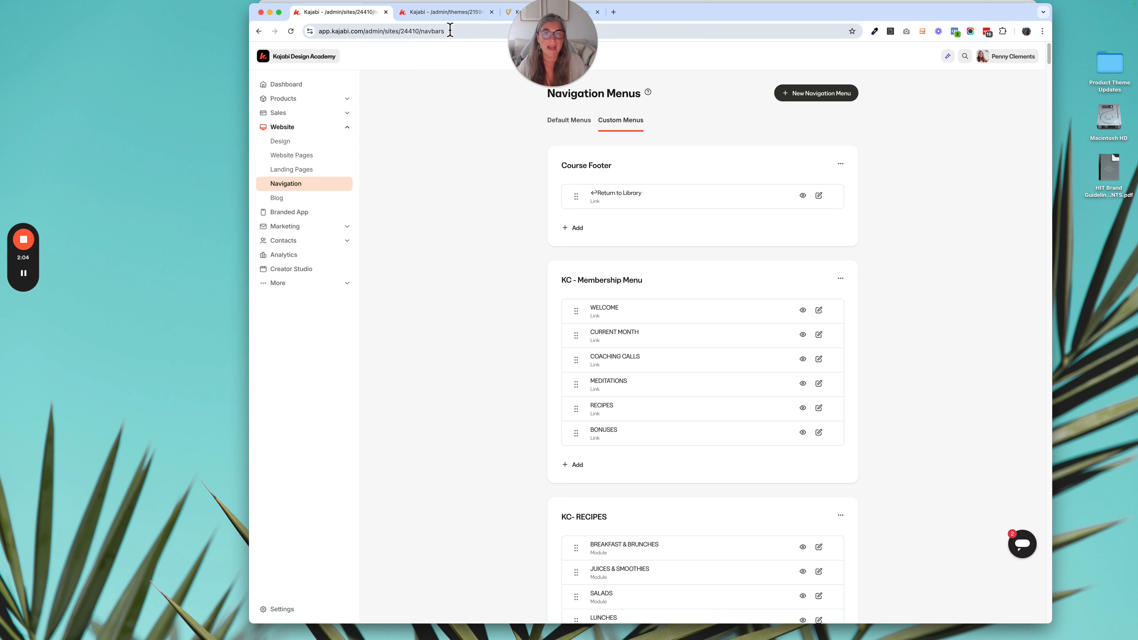
pyautogui.click(448, 13)
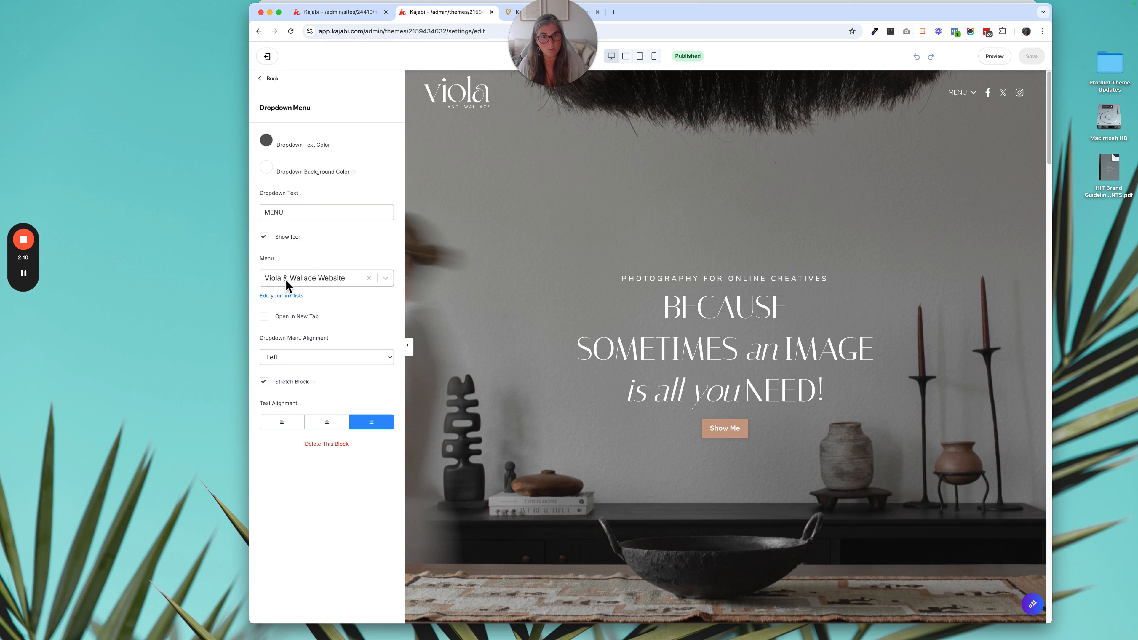
pyautogui.click(353, 18)
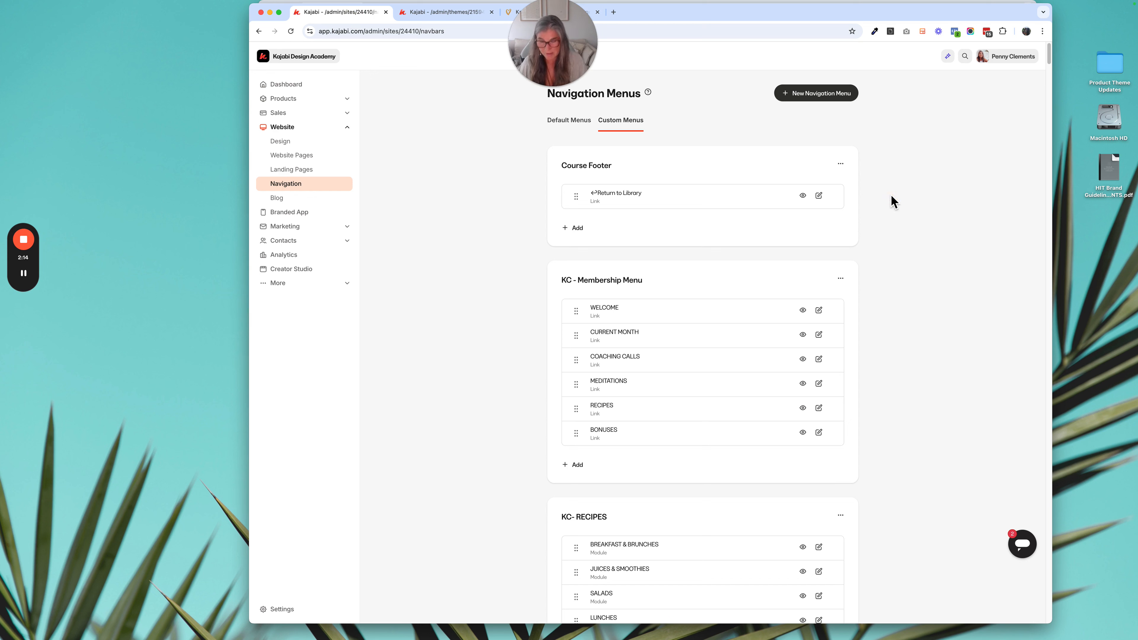
pyautogui.press('super+f')
pyautogui.write('viola')
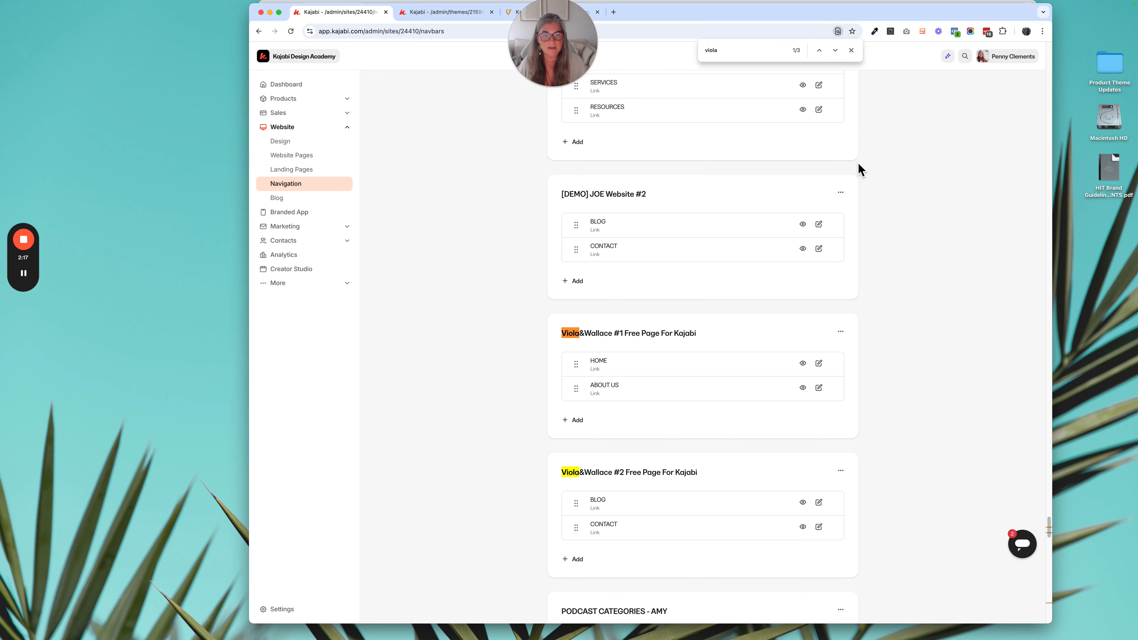
pyautogui.click(835, 51)
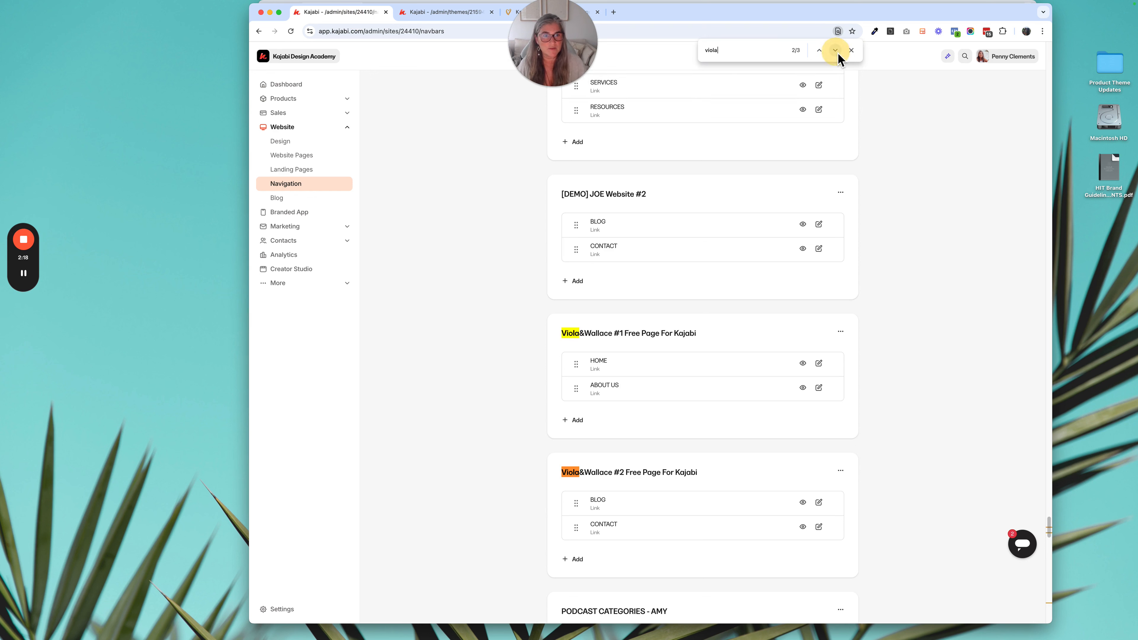
pyautogui.click(836, 51)
pyautogui.scroll(-3, 745, 337)
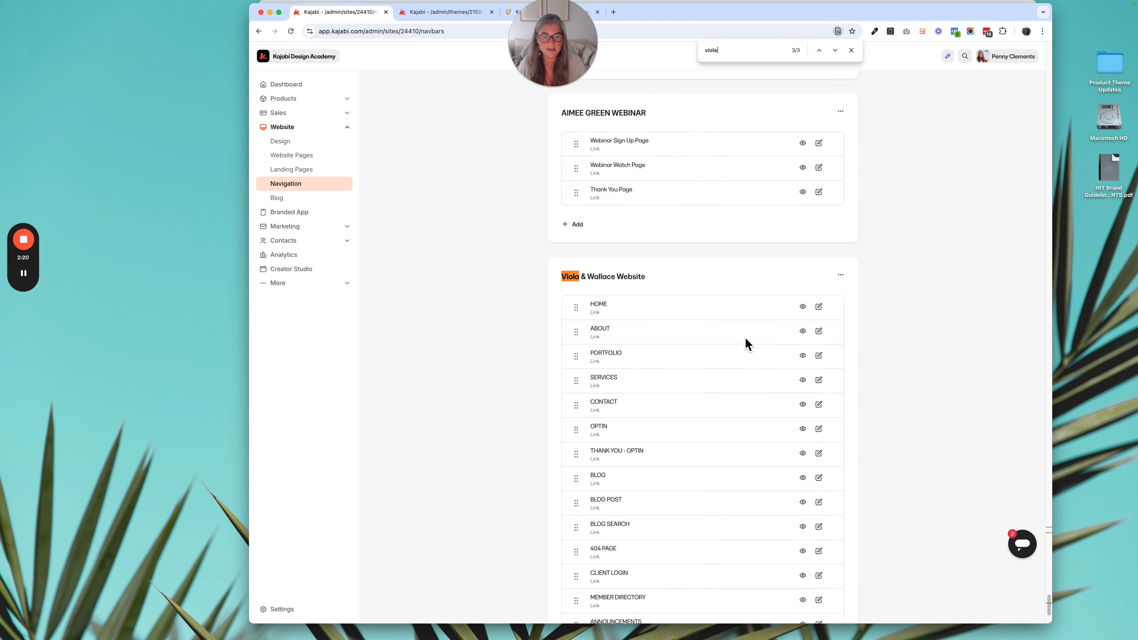
pyautogui.scroll(-5, 745, 337)
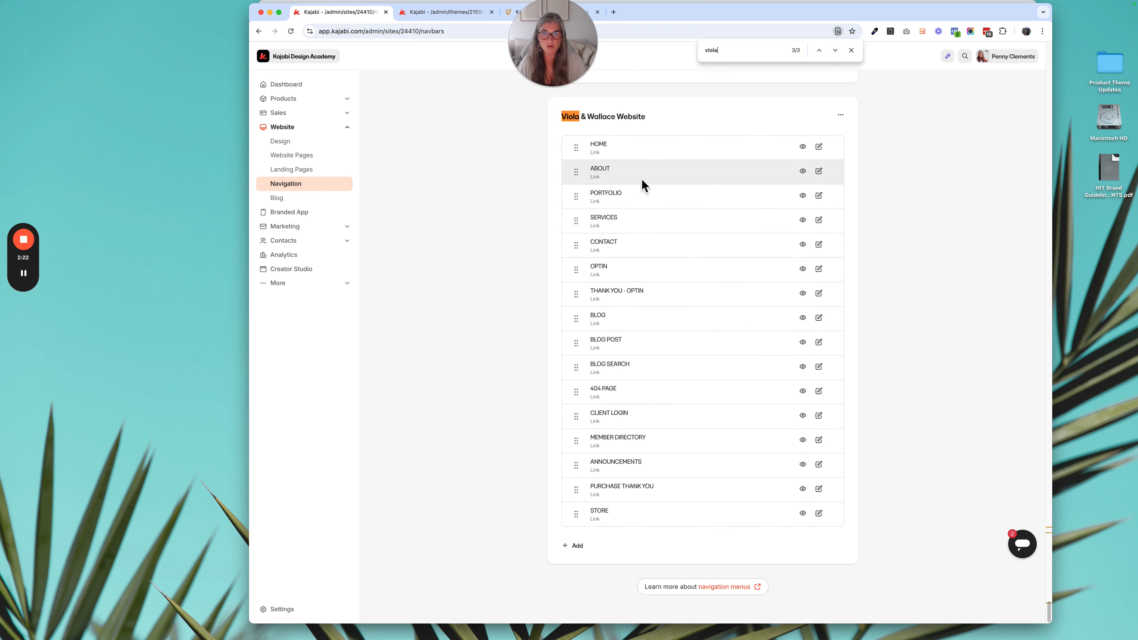
# - Show the item types that can be added to the Viola & Wallace Website menu and recheck the header's dropdown settings
pyautogui.click(575, 546)
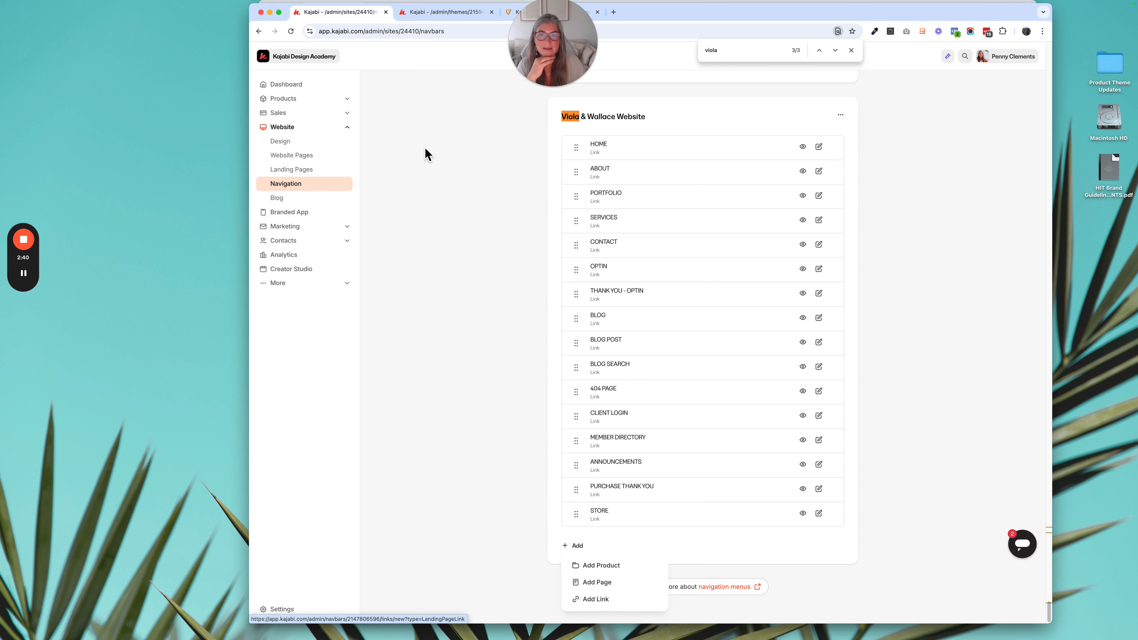
pyautogui.click(466, 20)
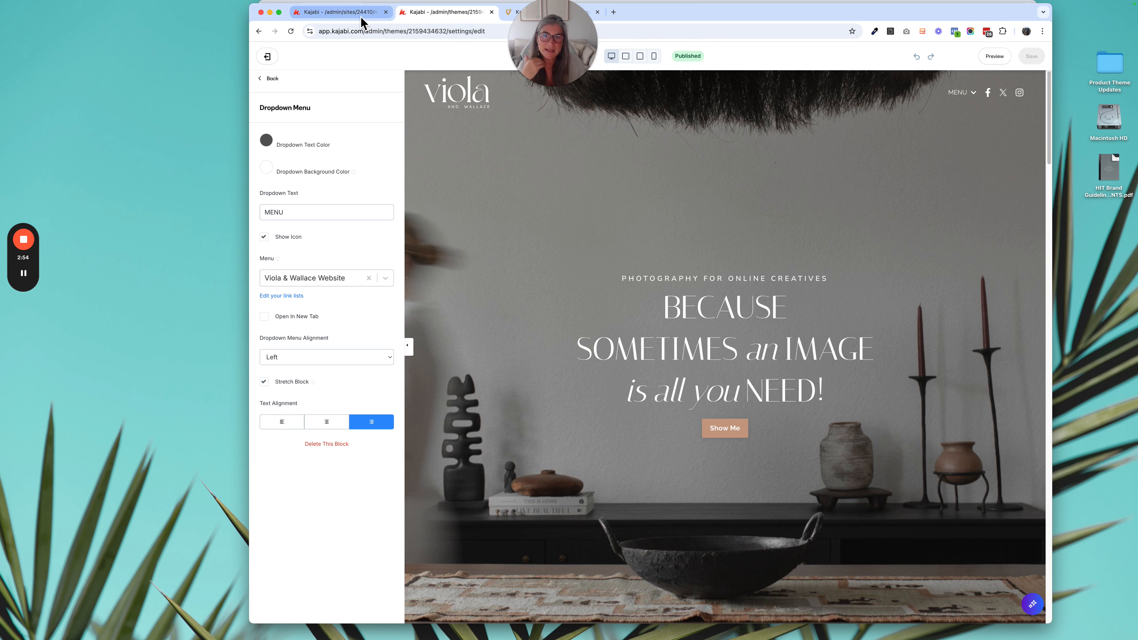
pyautogui.click(340, 12)
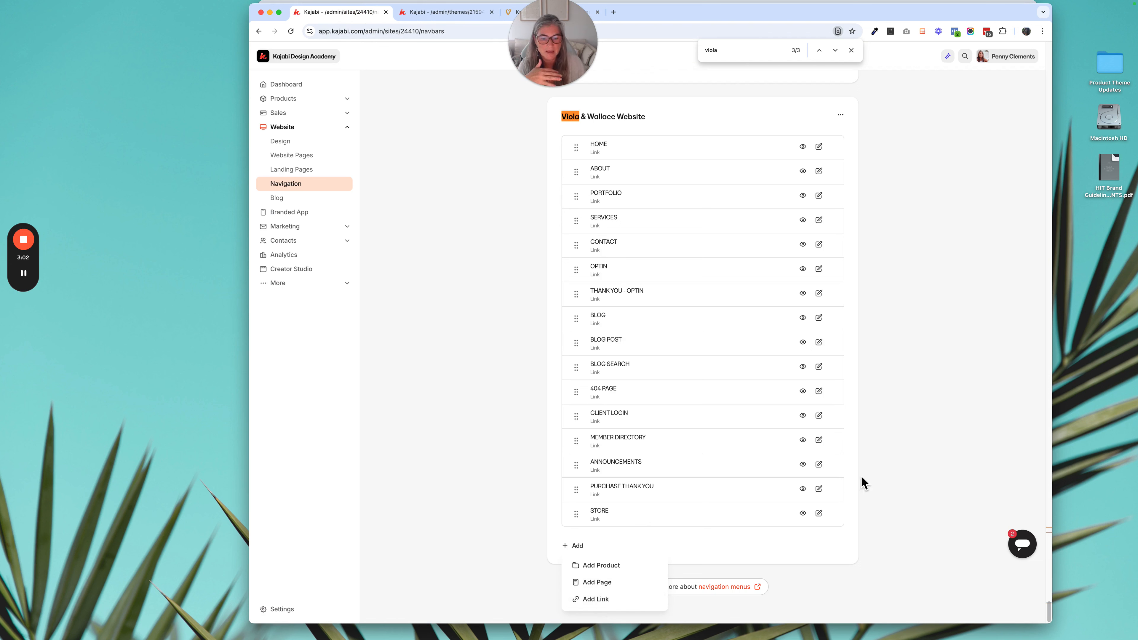
# - Create a new navigation menu titled "Test V&W"
pyautogui.scroll(7, 879, 454)
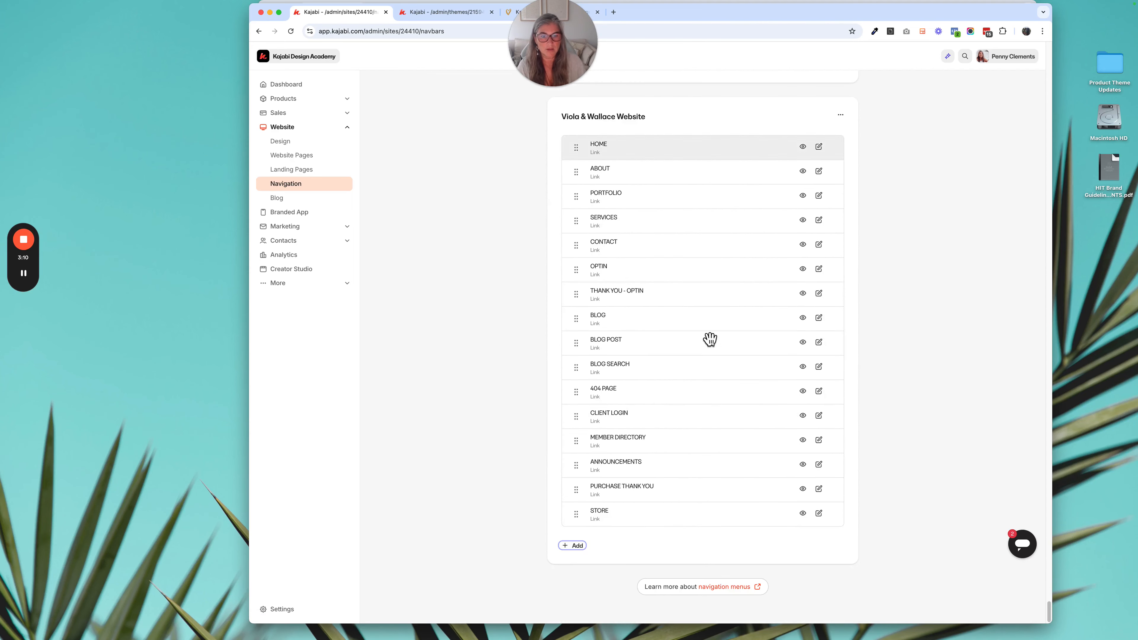
pyautogui.click(815, 94)
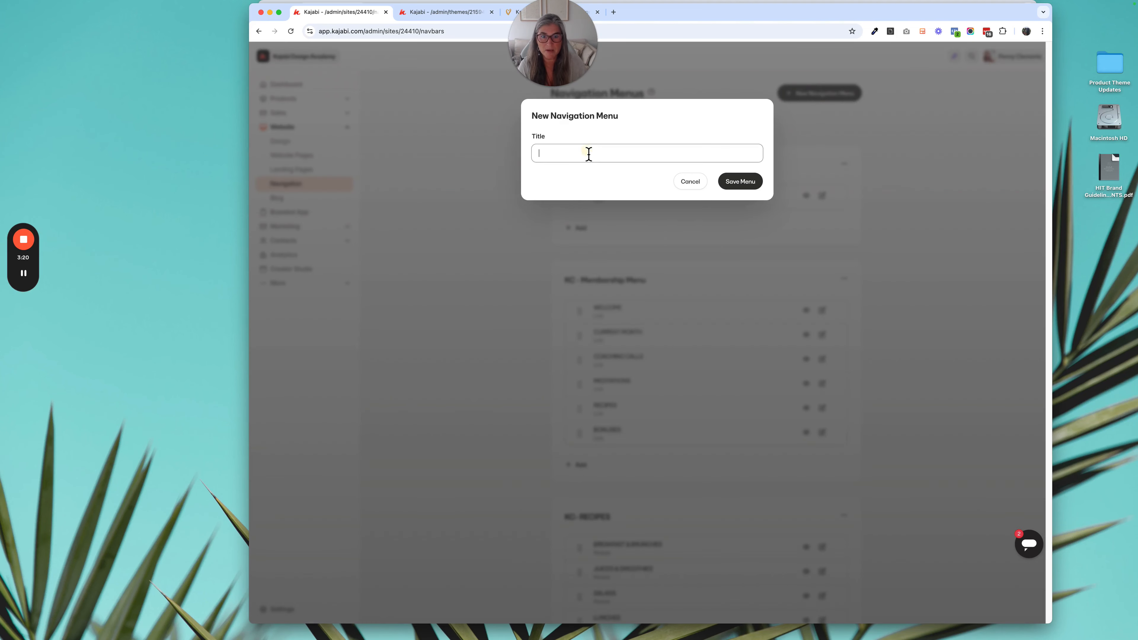
pyautogui.write('Test ')
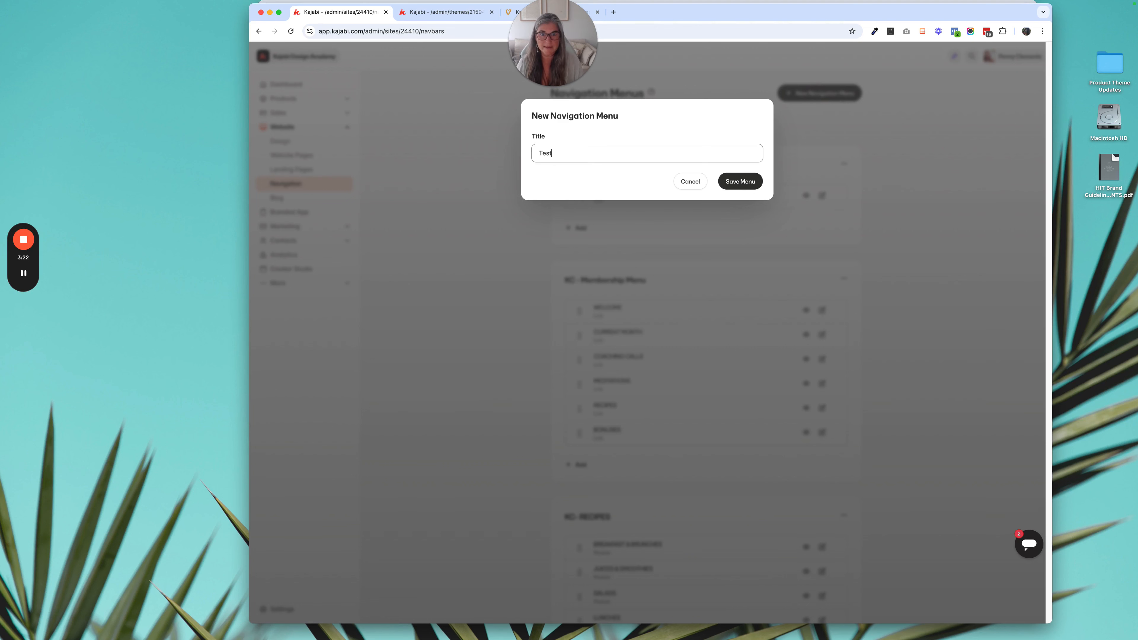
pyautogui.write('V&W')
pyautogui.click(738, 184)
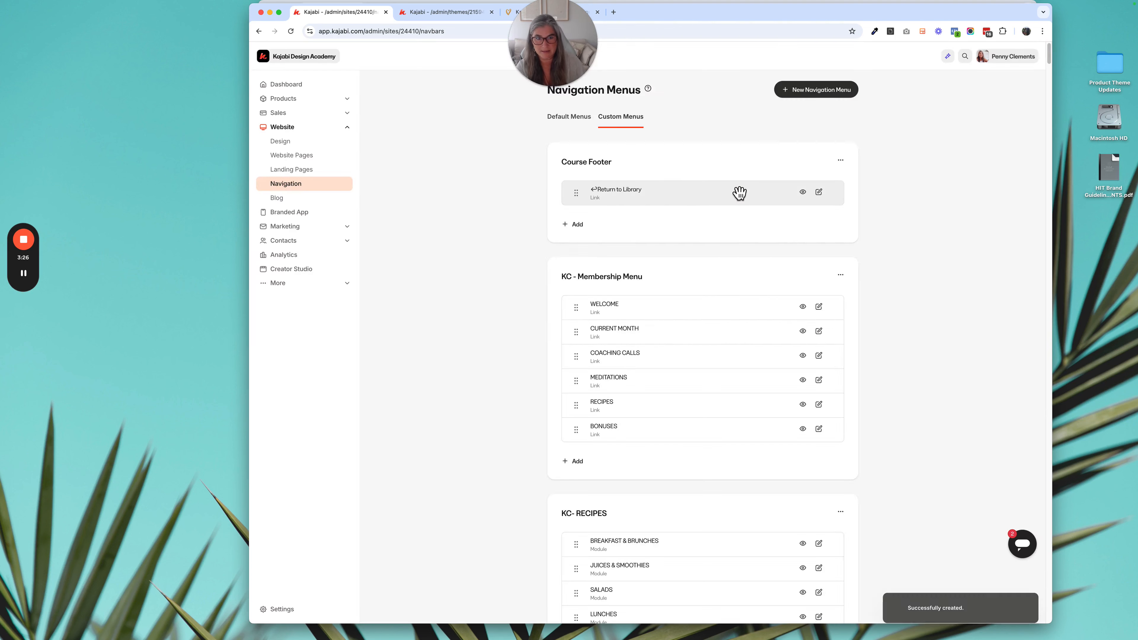
# - Start a new link in the Test V&W menu and title it "HOME"
pyautogui.scroll(-10, 730, 193)
pyautogui.scroll(-15, 725, 198)
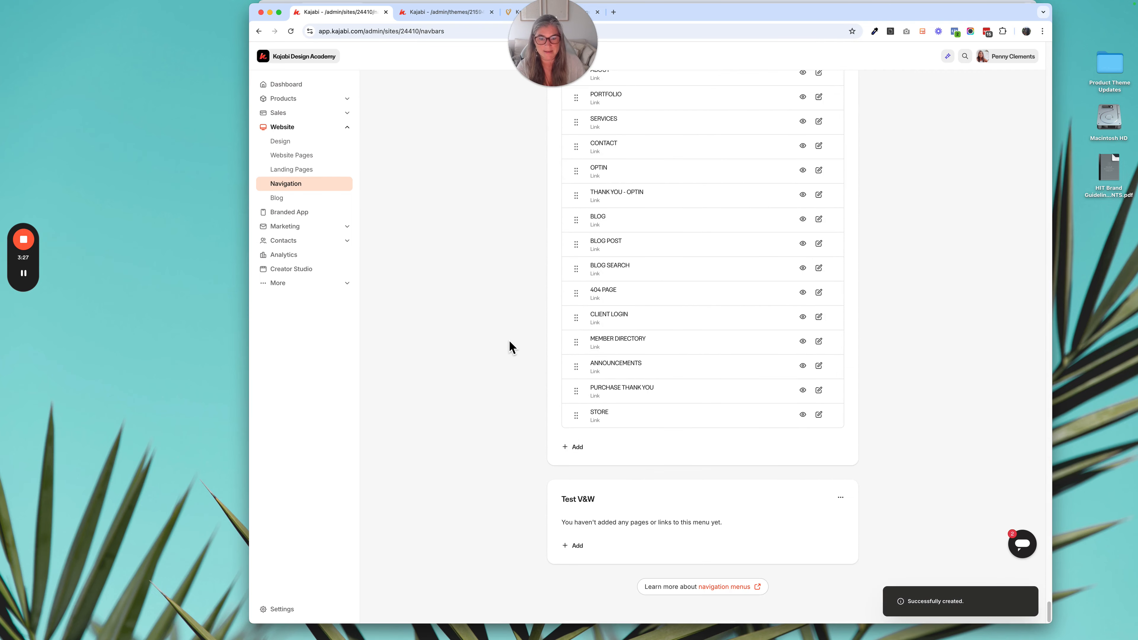
pyautogui.click(577, 545)
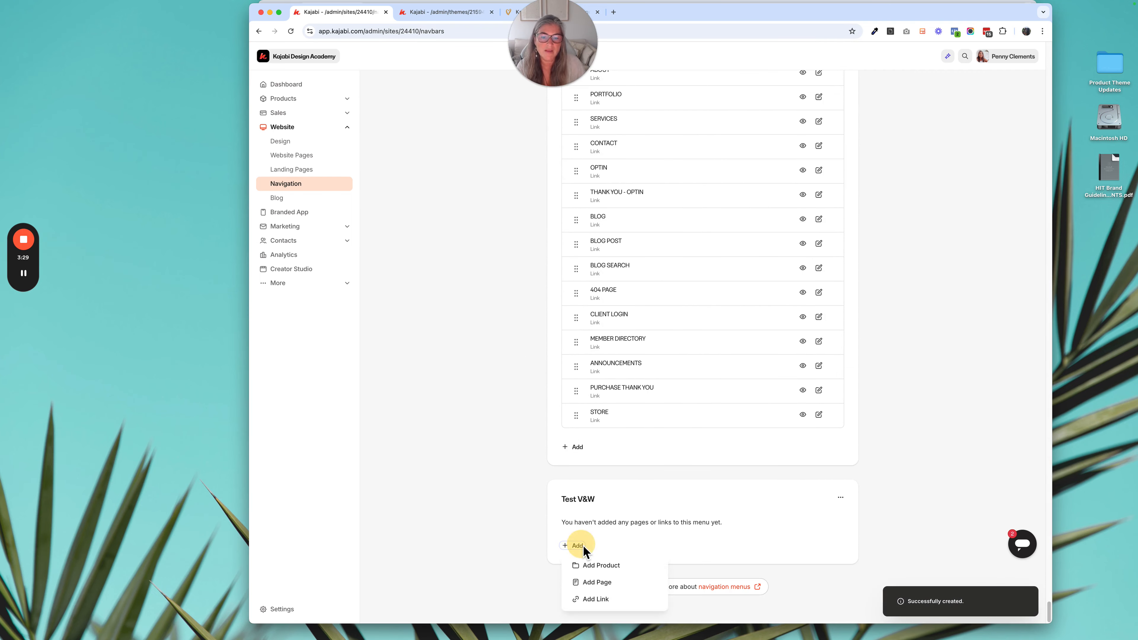
pyautogui.click(618, 599)
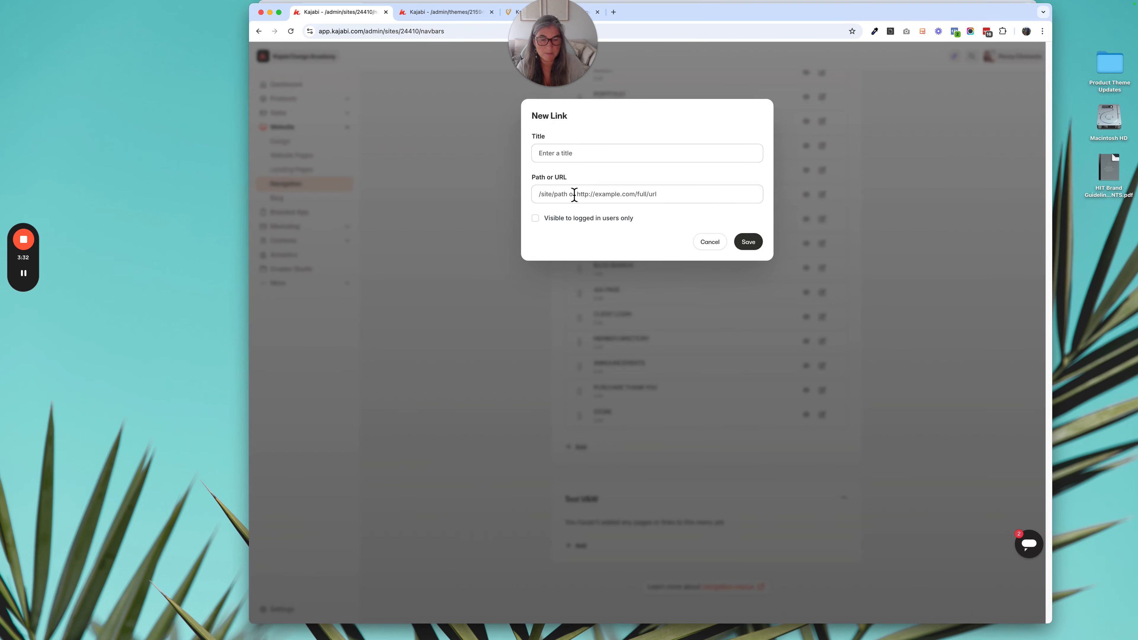
pyautogui.click(566, 154)
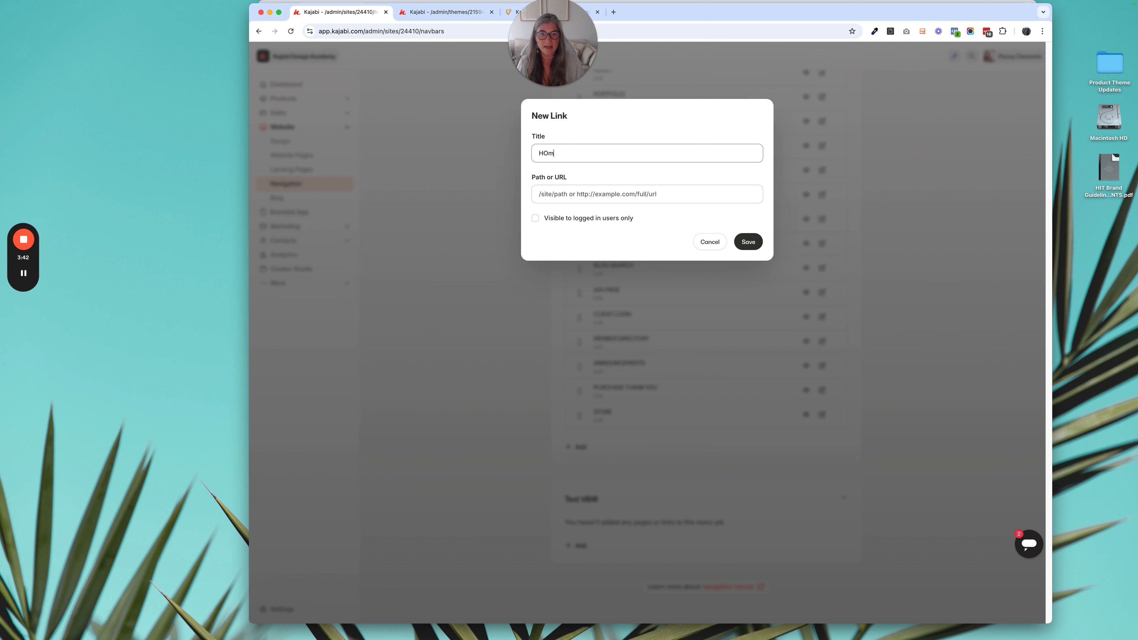
pyautogui.write('M')
pyautogui.press('BackSpace')
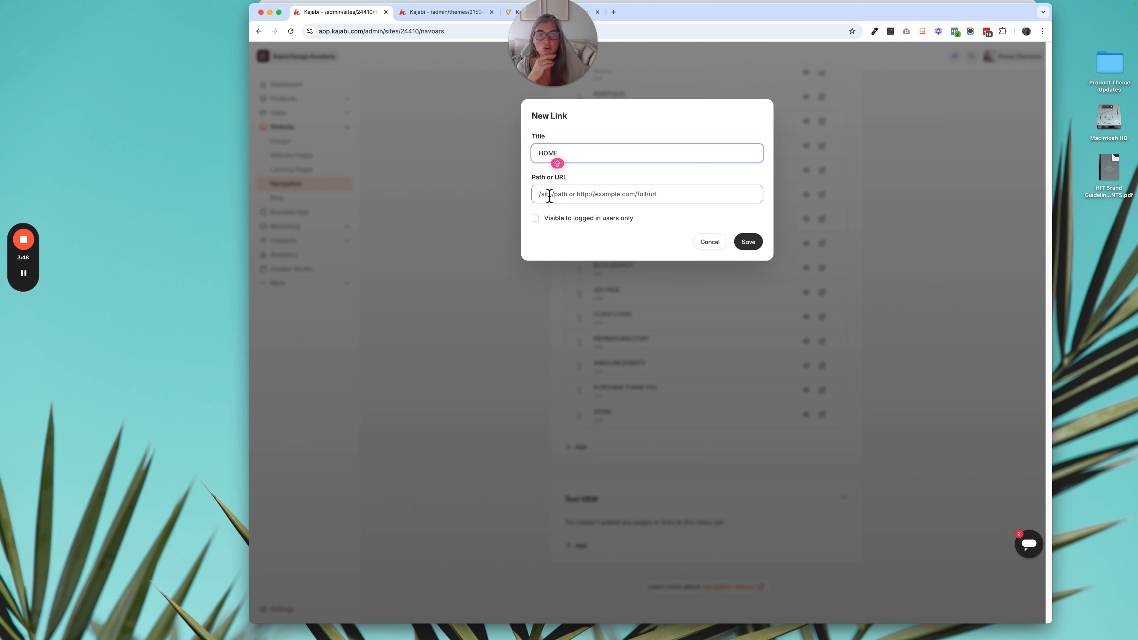
# - Set the HOME link's path to "/home-v&w" and save the link
pyautogui.click(577, 188)
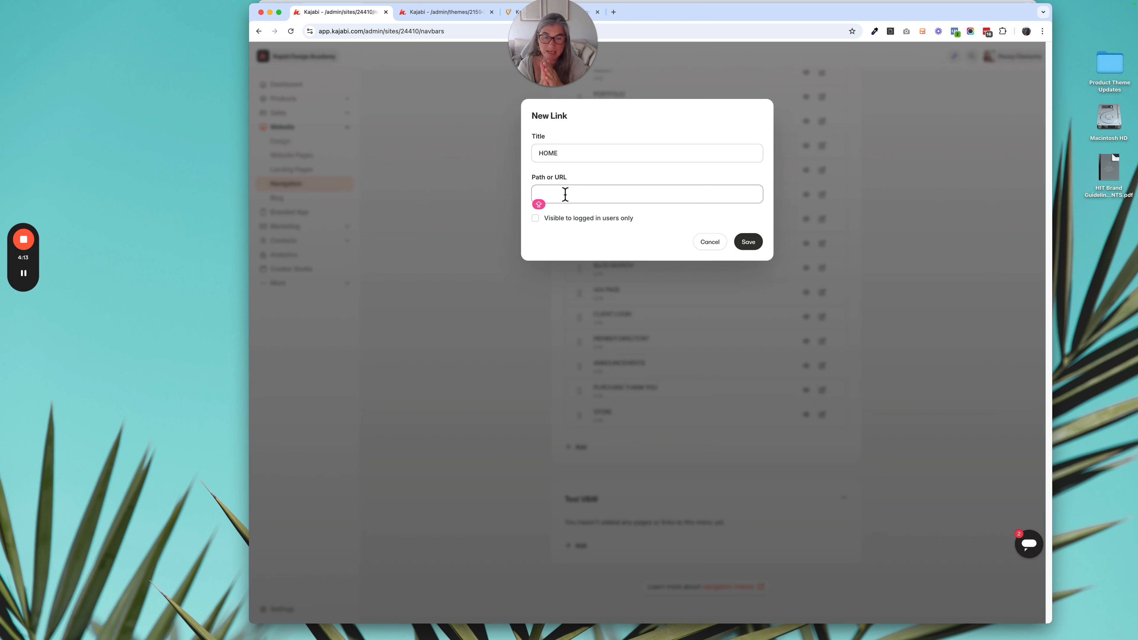
pyautogui.write('/')
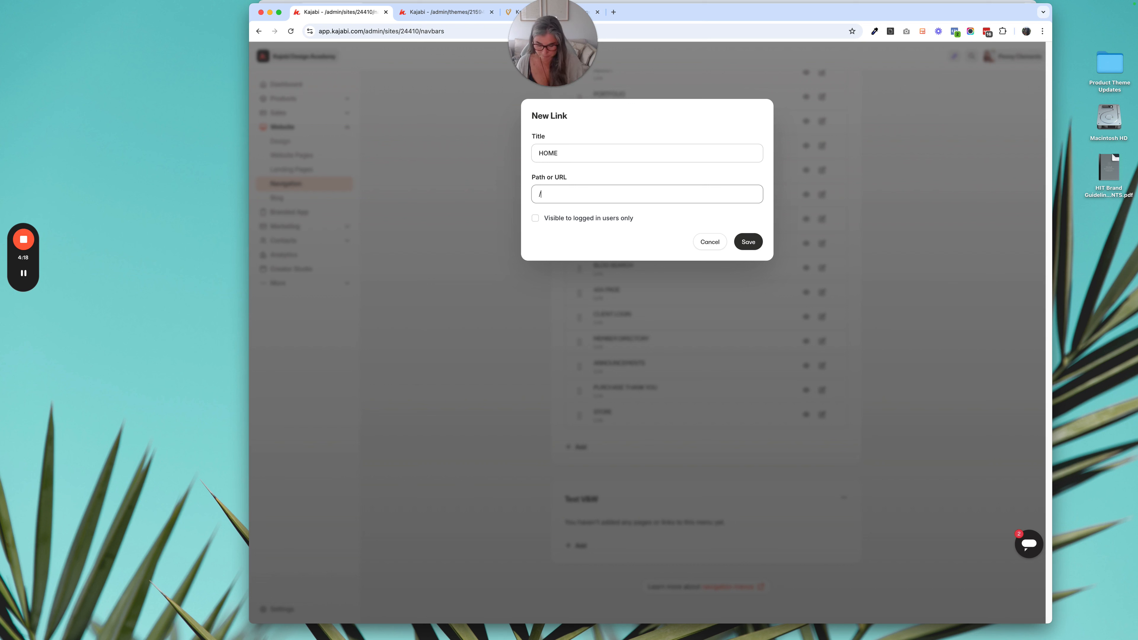
pyautogui.write('home')
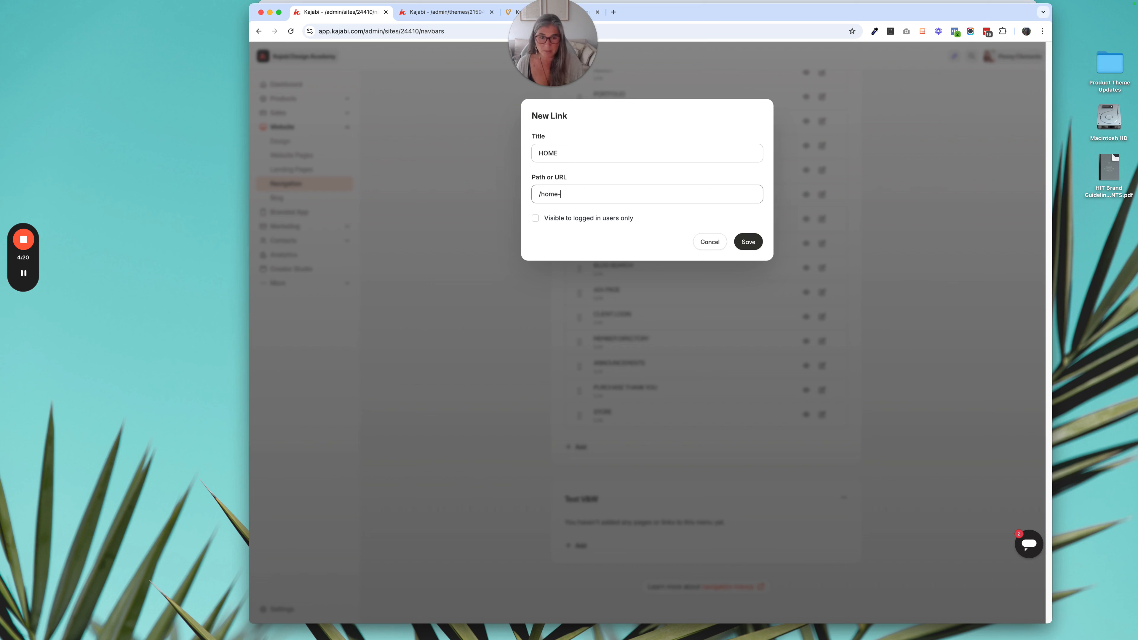
pyautogui.write('-page')
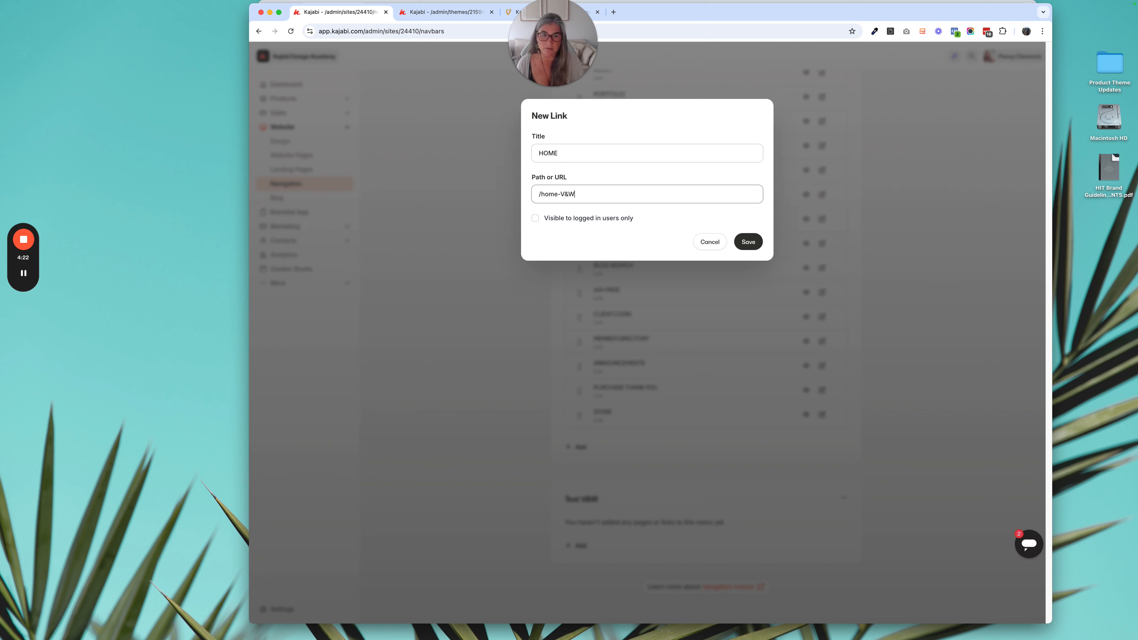
pyautogui.press('BackSpace')
pyautogui.press('BackSpace')
pyautogui.press('BackSpace')
pyautogui.press('BackSpace')
pyautogui.press('BackSpace')
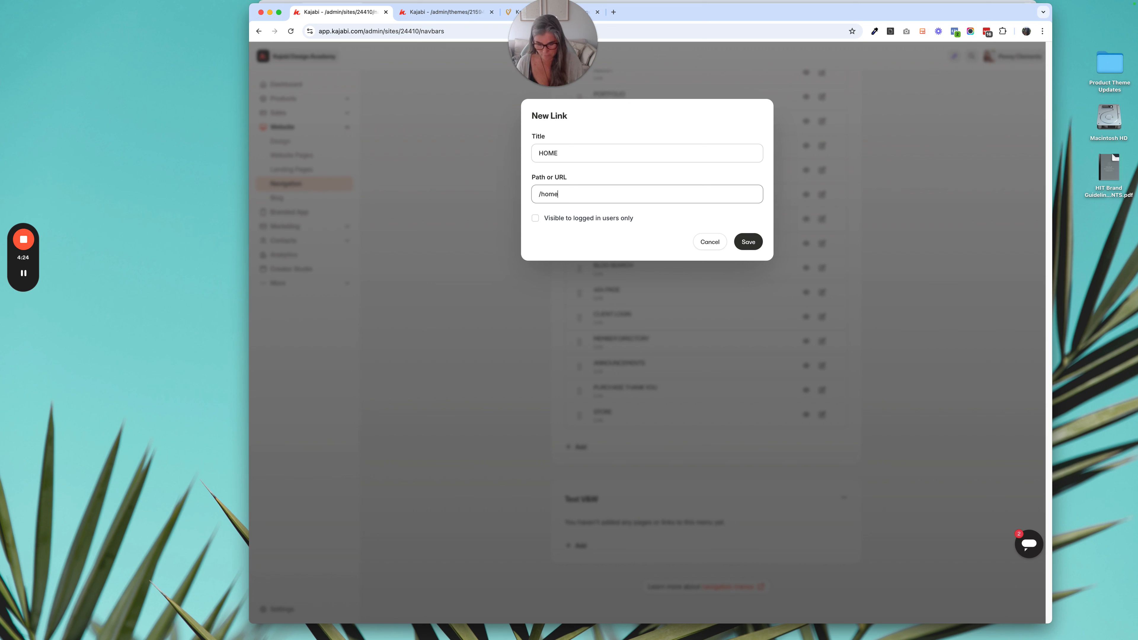
pyautogui.write('-v&')
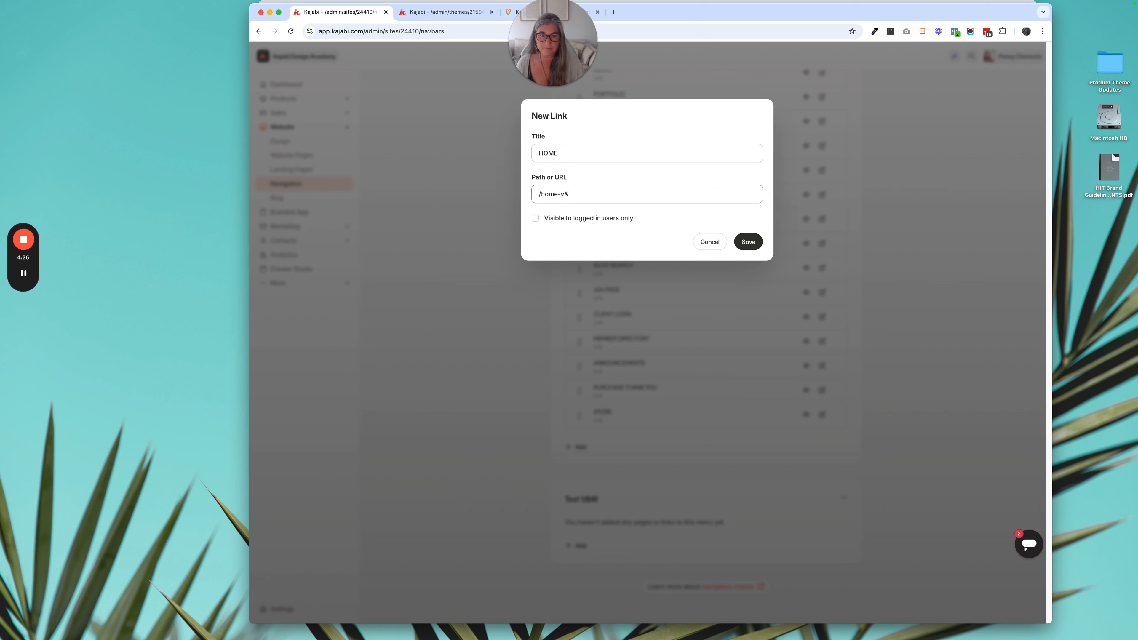
pyautogui.write('w')
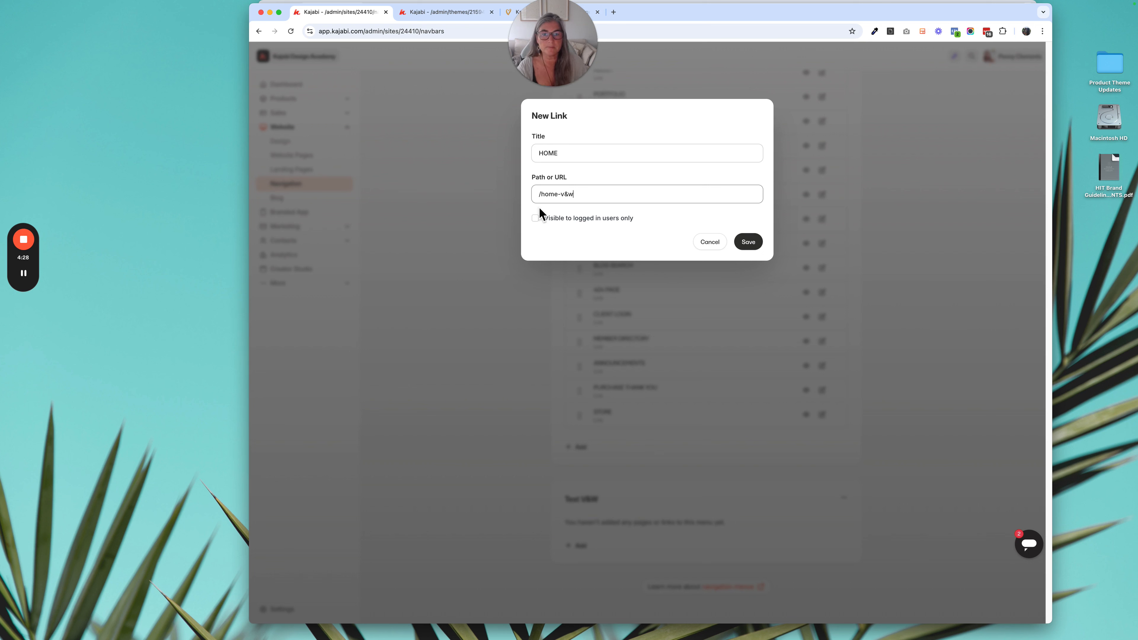
pyautogui.click(540, 195)
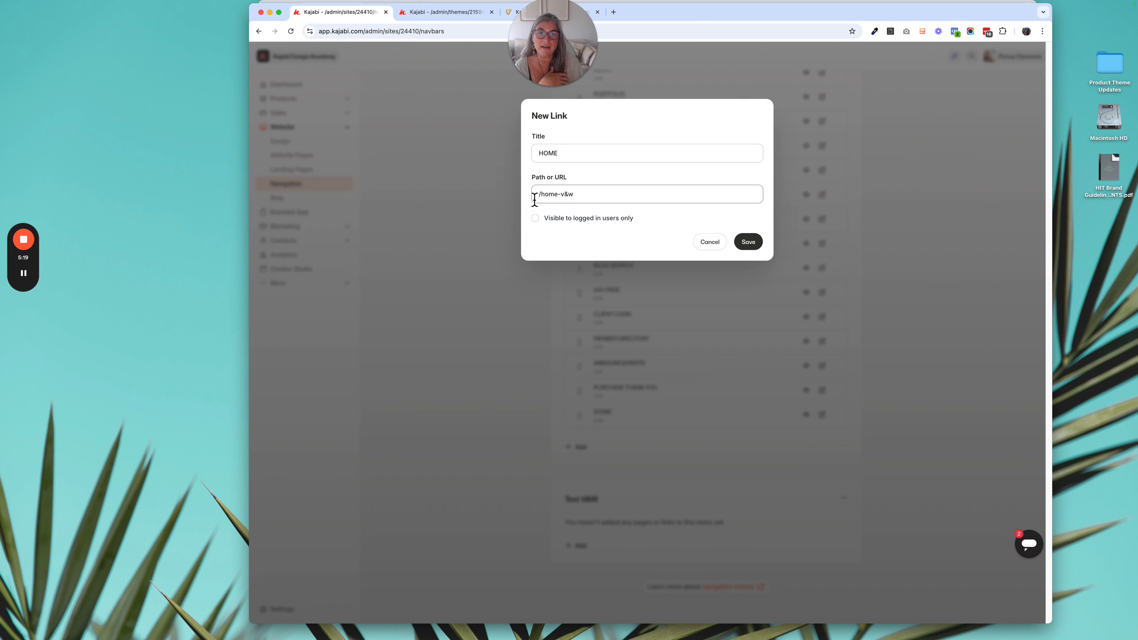
pyautogui.click(563, 199)
pyautogui.moveTo(615, 200); pyautogui.dragTo(523, 195)
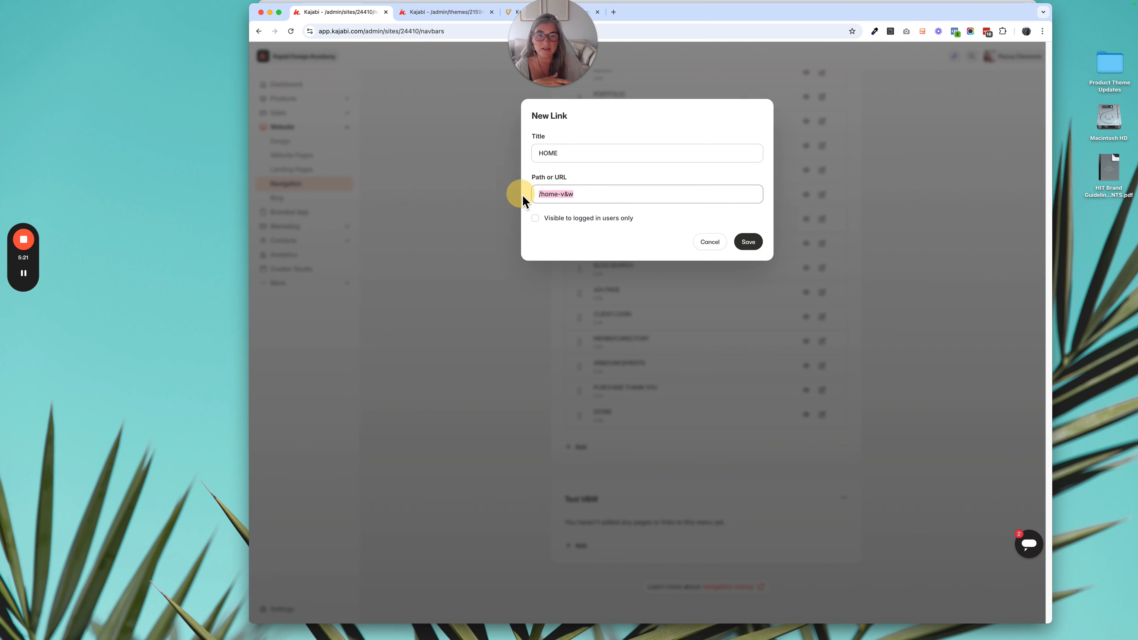
pyautogui.click(756, 242)
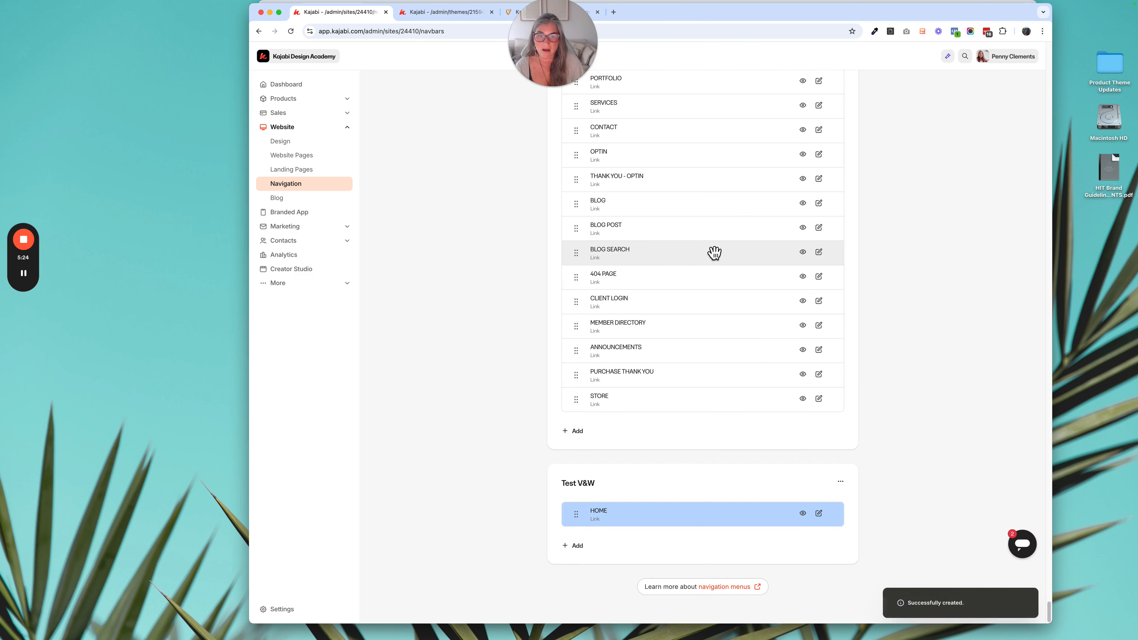
pyautogui.click(578, 545)
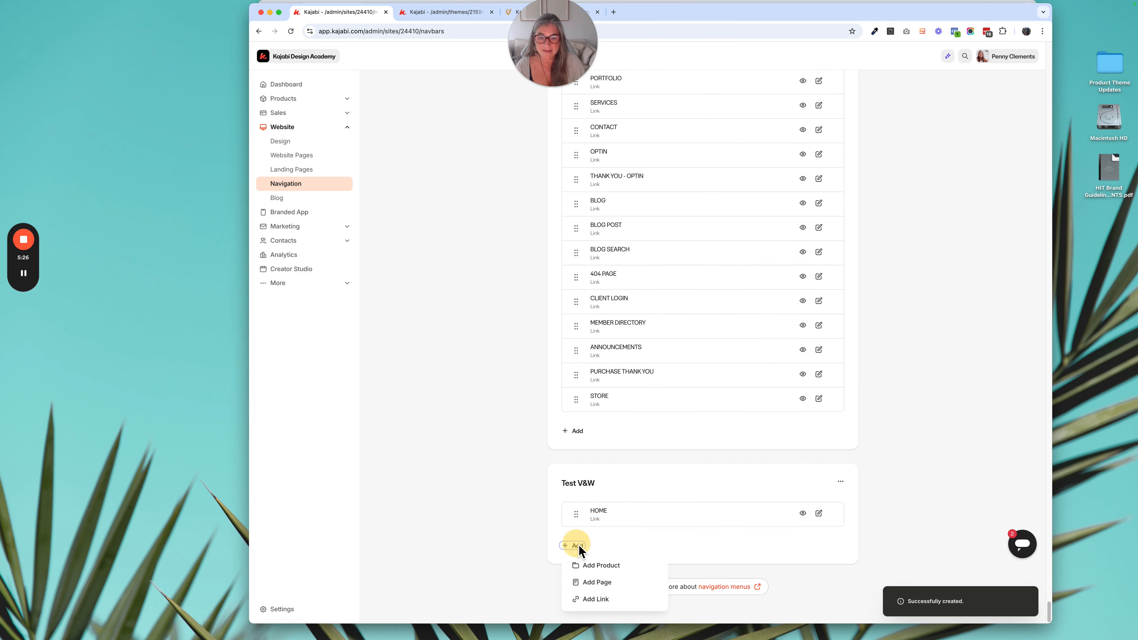
pyautogui.click(621, 582)
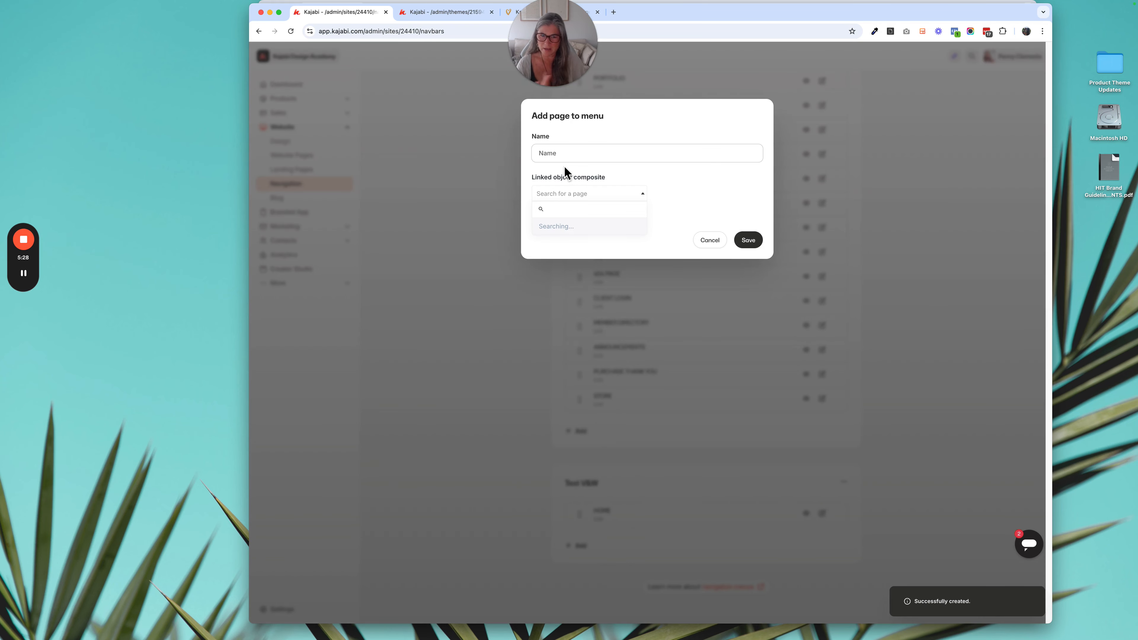
pyautogui.click(561, 157)
pyautogui.write('ABOUT')
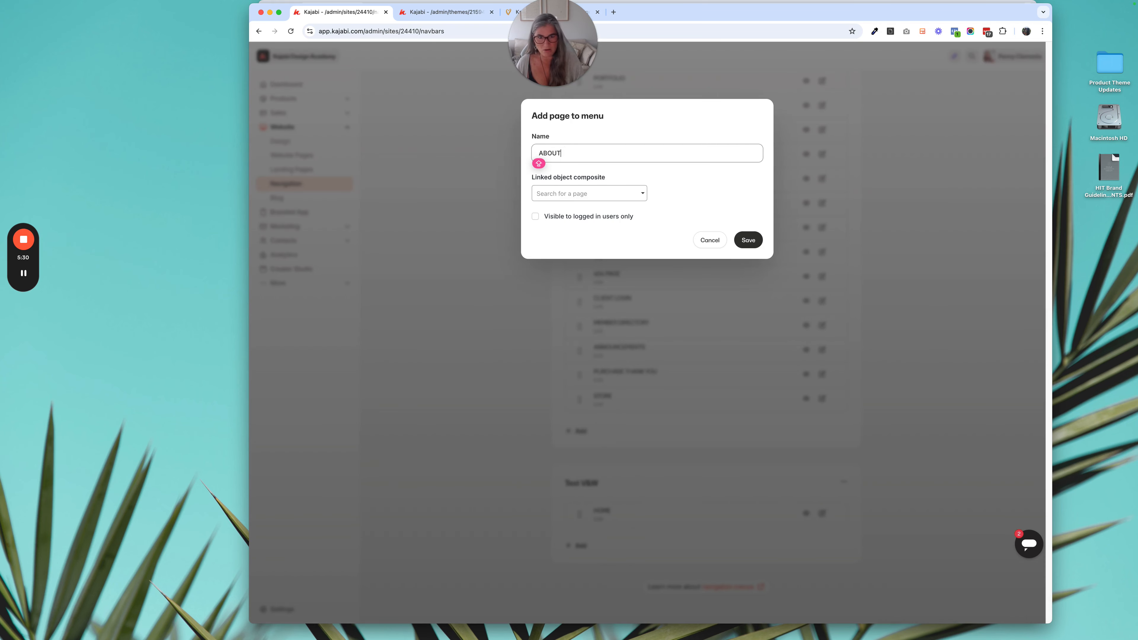
pyautogui.press('Tab')
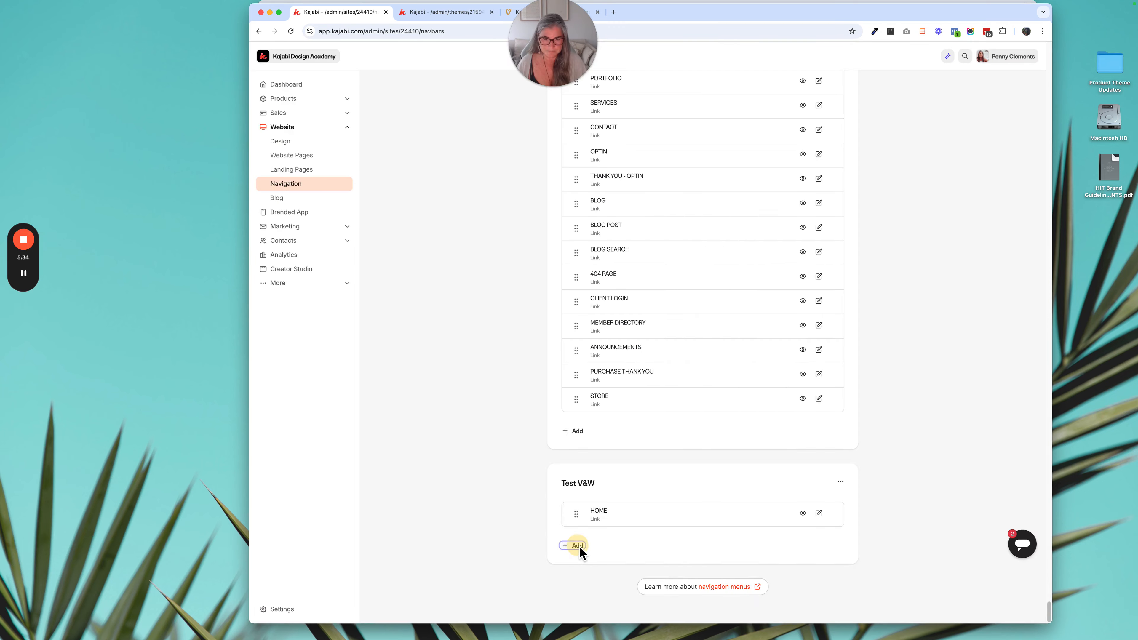
# - Add a link titled "ABOUT" with the path "/about-v&w" to the Test V&W menu and save it
pyautogui.click(578, 546)
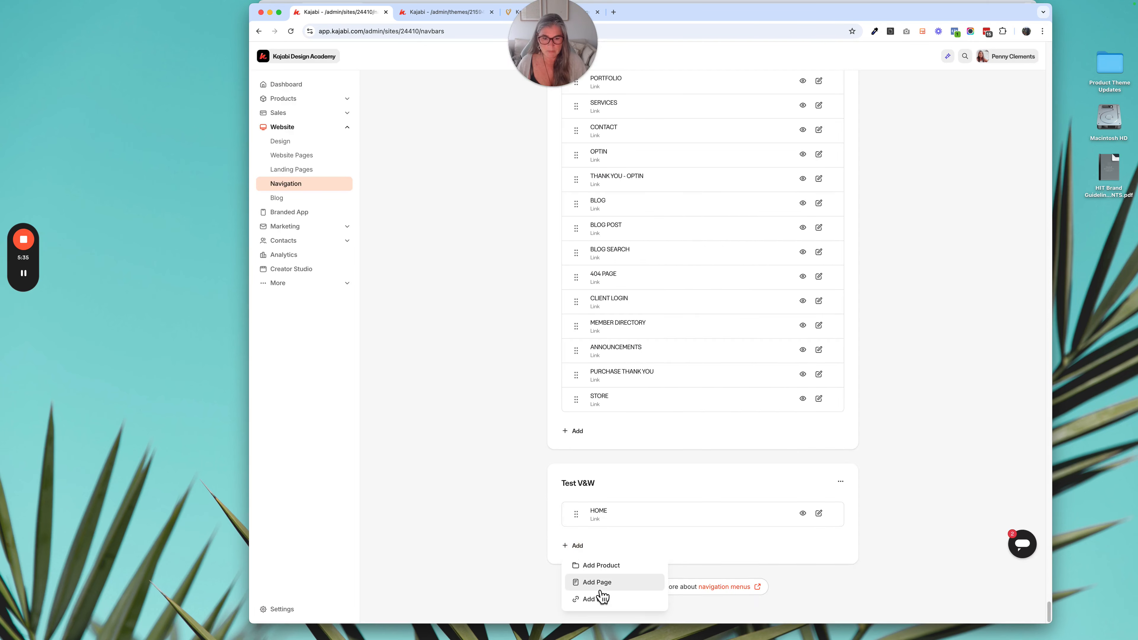
pyautogui.click(605, 600)
pyautogui.click(564, 152)
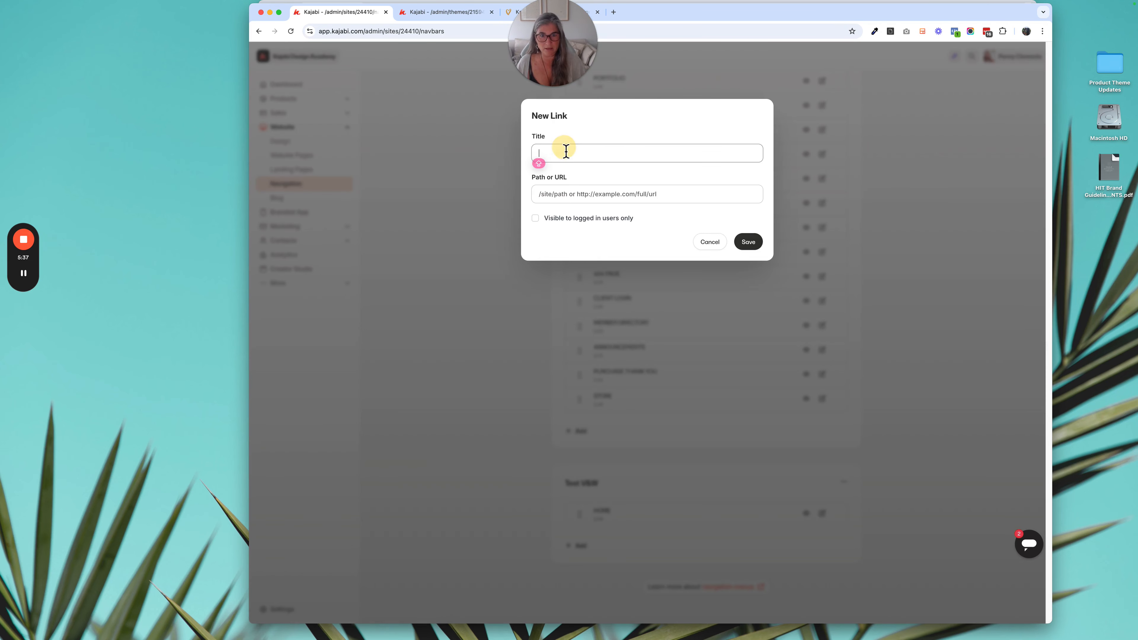
pyautogui.write('ABOUT')
pyautogui.press('Tab')
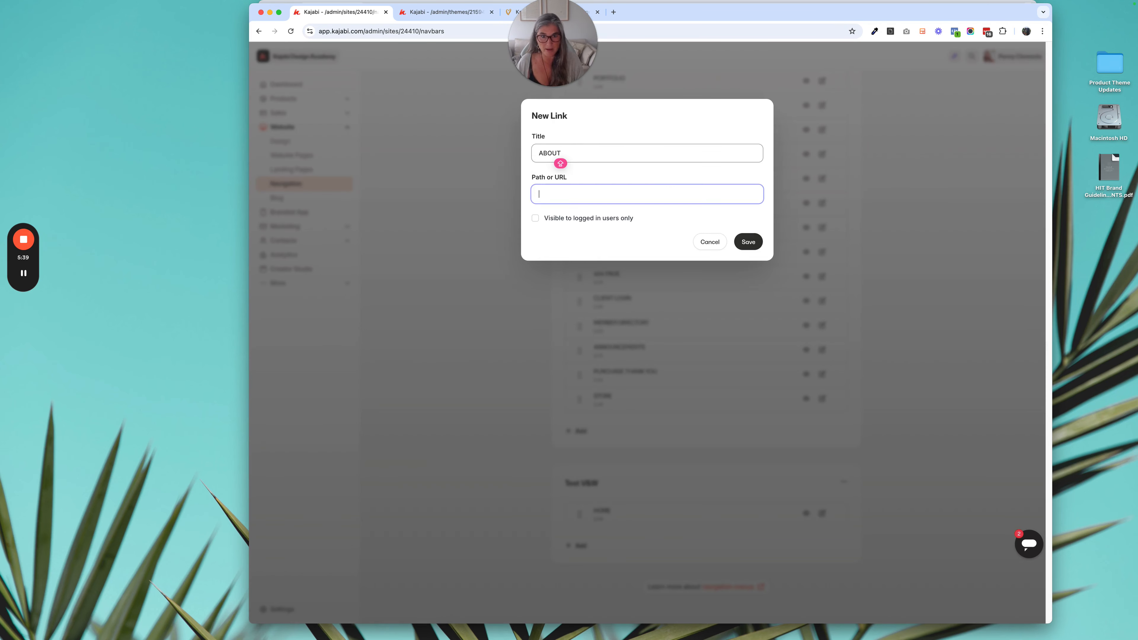
pyautogui.write('/home-v&w')
pyautogui.press('capslock')
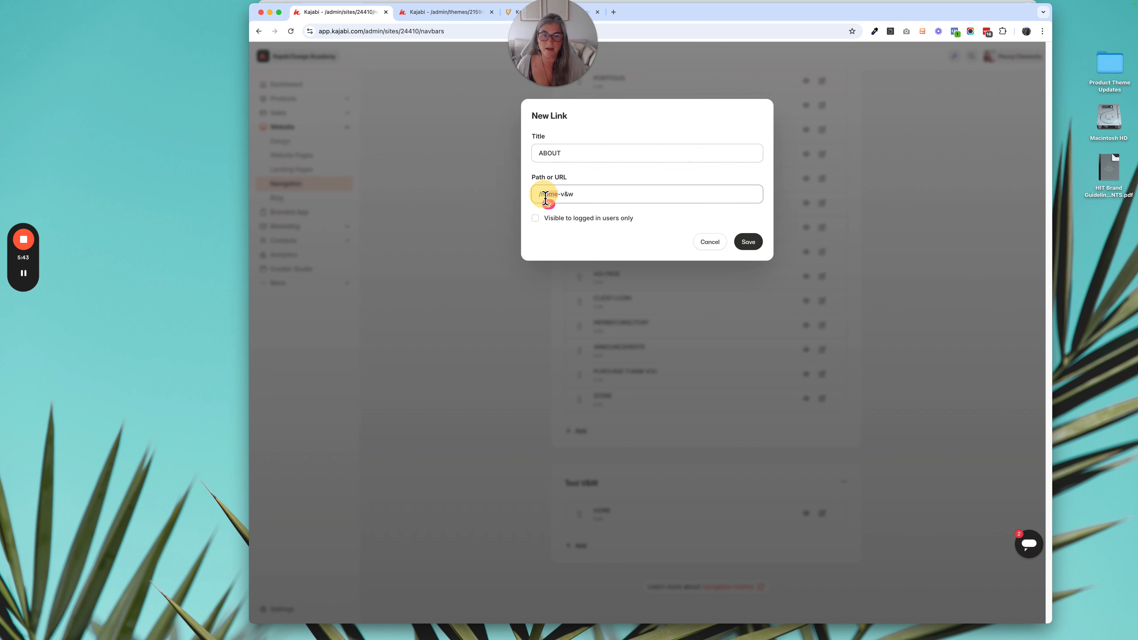
pyautogui.moveTo(540, 194); pyautogui.dragTo(558, 201)
pyautogui.write('/about')
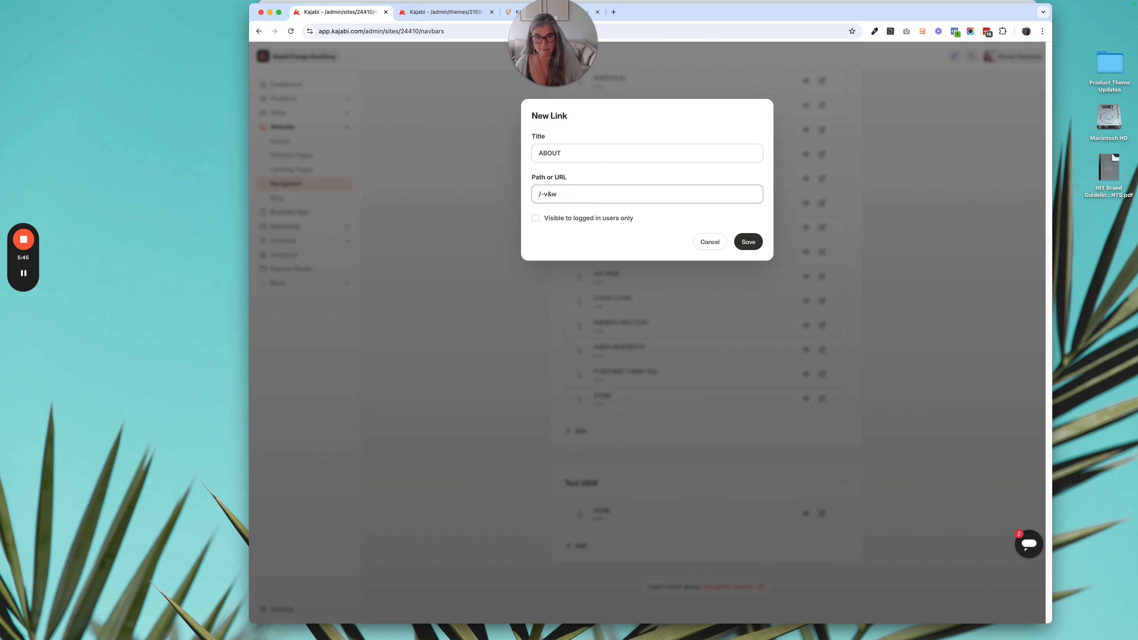
pyautogui.click(756, 245)
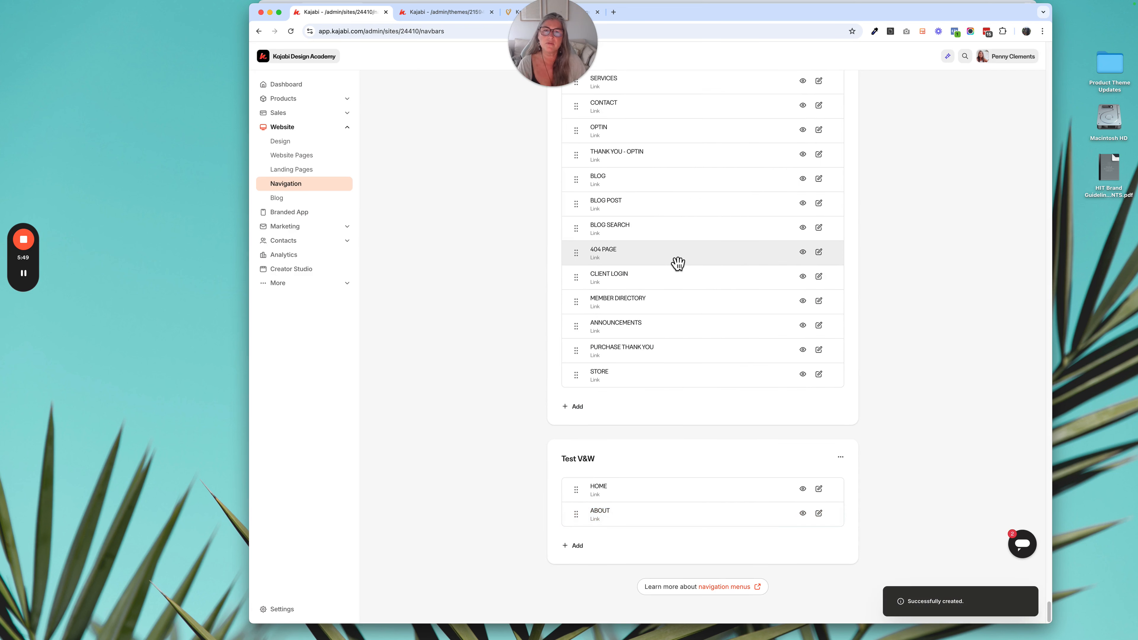
# - Add a link titled "CONTACT" with the path "/" to the Test V&W menu and save it
pyautogui.click(577, 547)
pyautogui.click(607, 601)
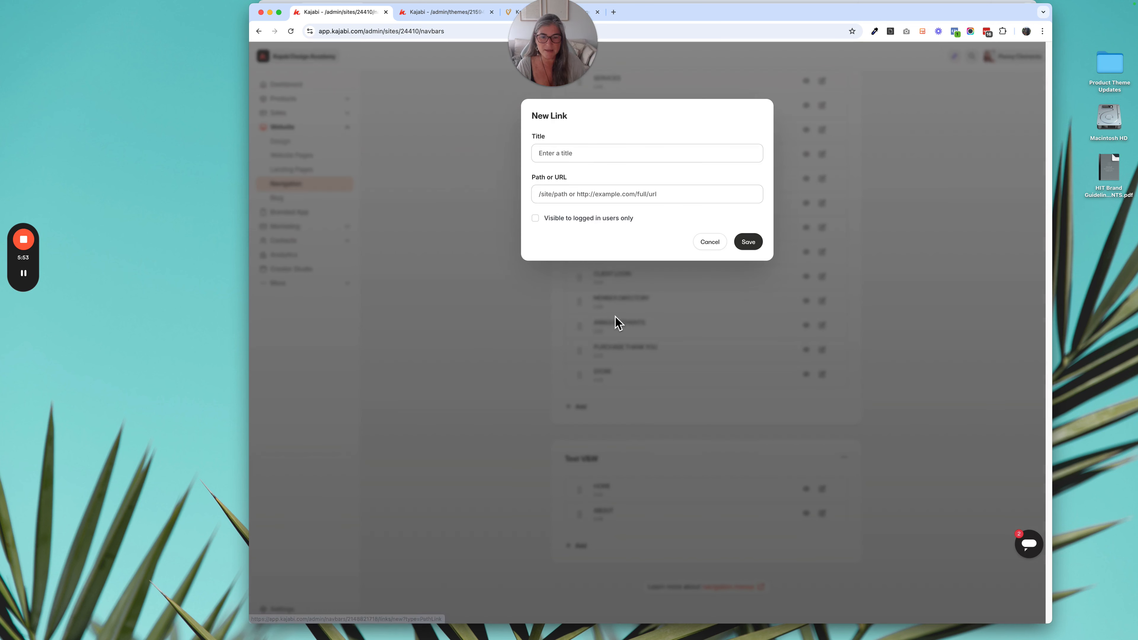
pyautogui.click(576, 153)
pyautogui.press('capslock')
pyautogui.write('CONTACT')
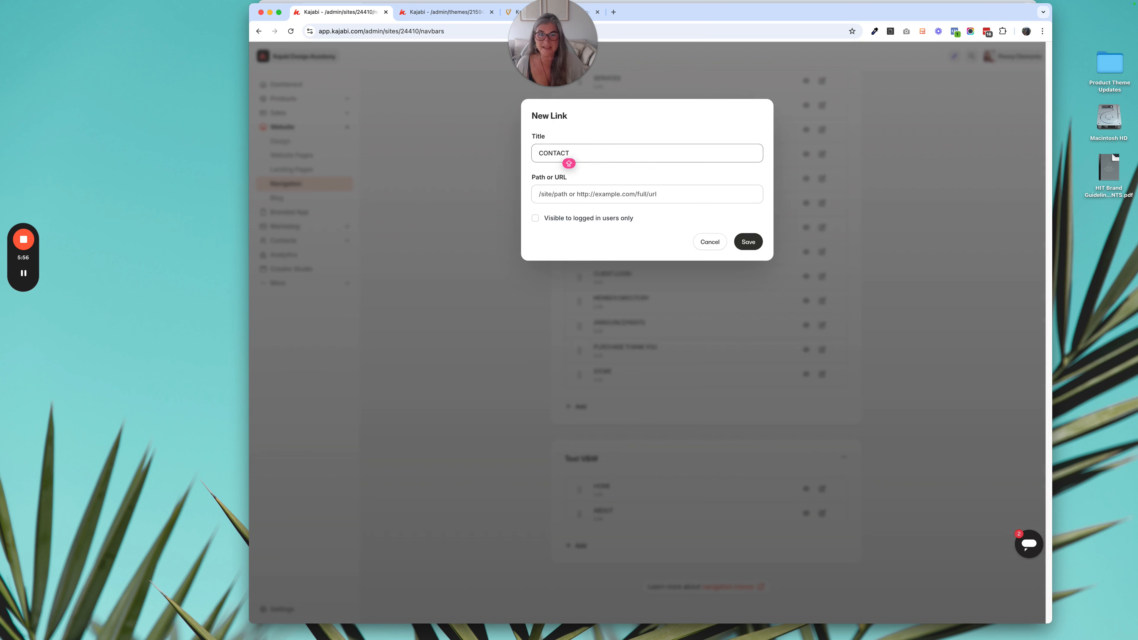
pyautogui.click(556, 191)
pyautogui.write('/')
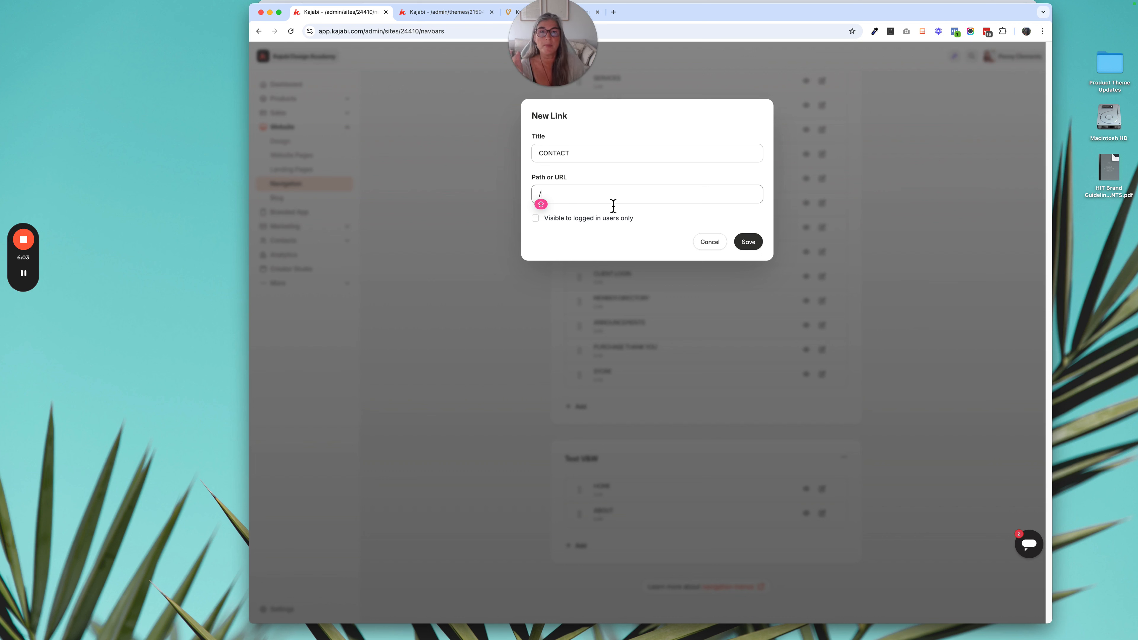
pyautogui.click(757, 244)
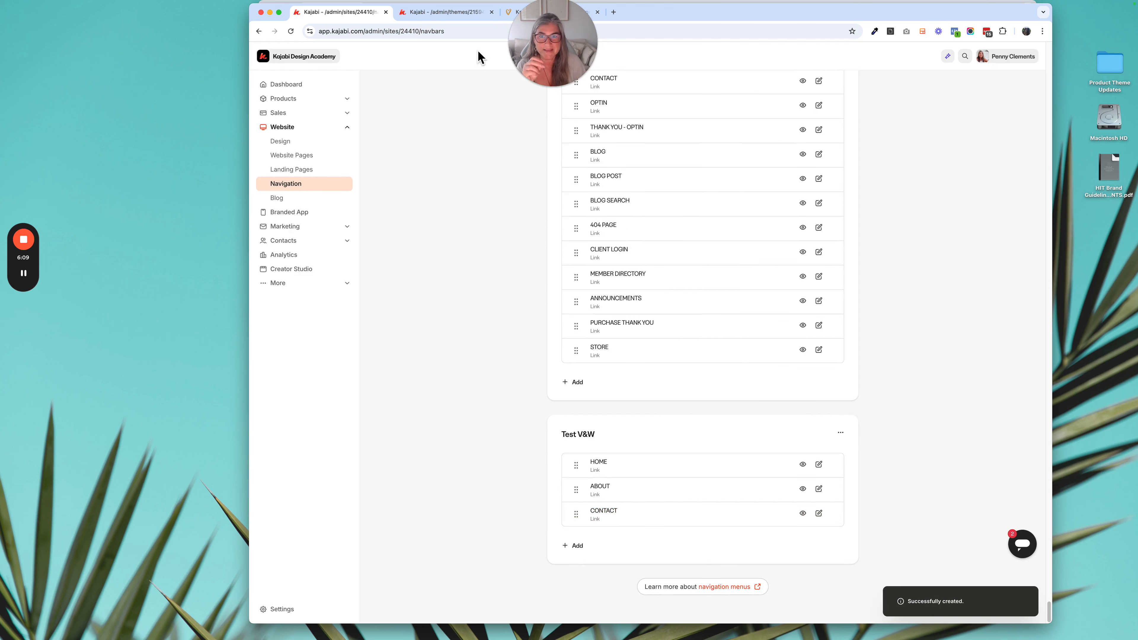
# - Switch the landing page header's Dropdown Menu block to the Test V&W menu and save the page
pyautogui.click(447, 17)
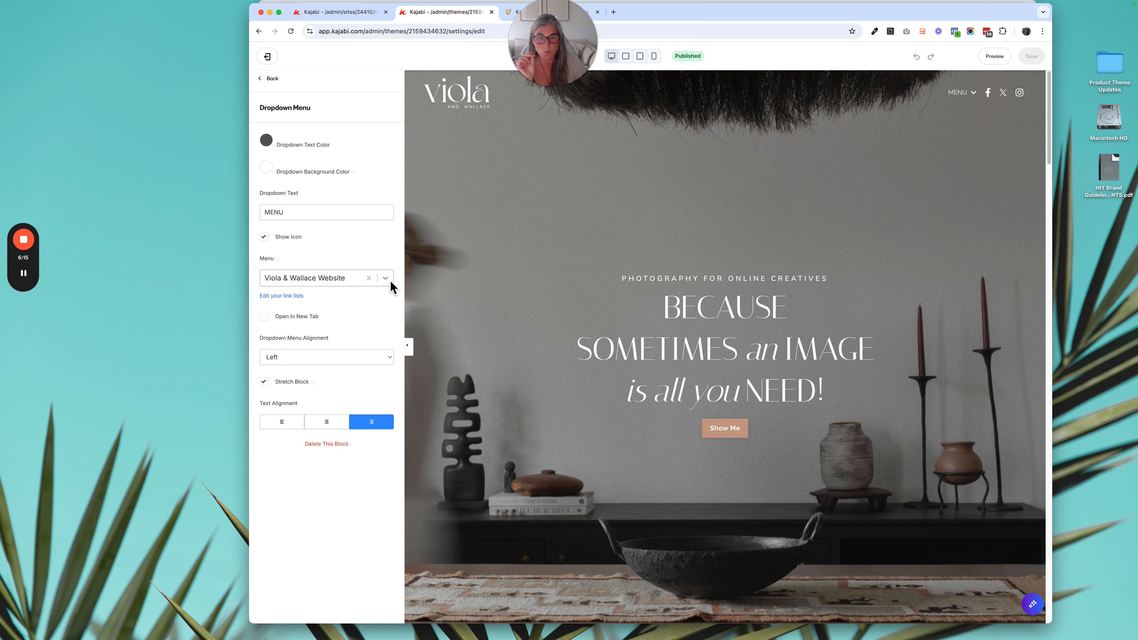
pyautogui.click(369, 278)
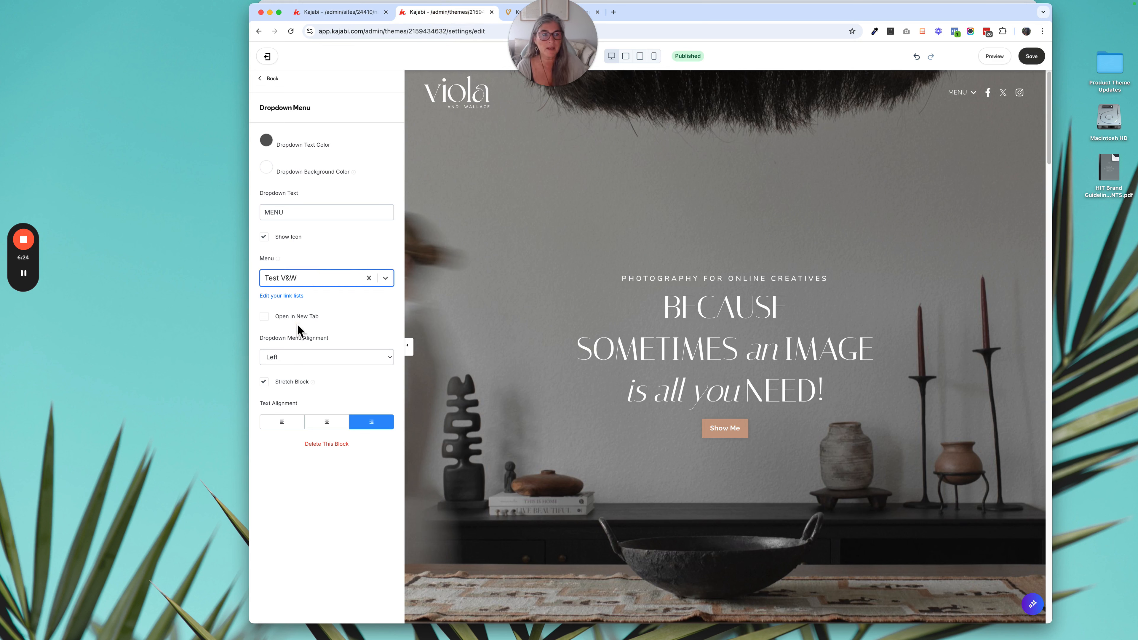
pyautogui.click(322, 246)
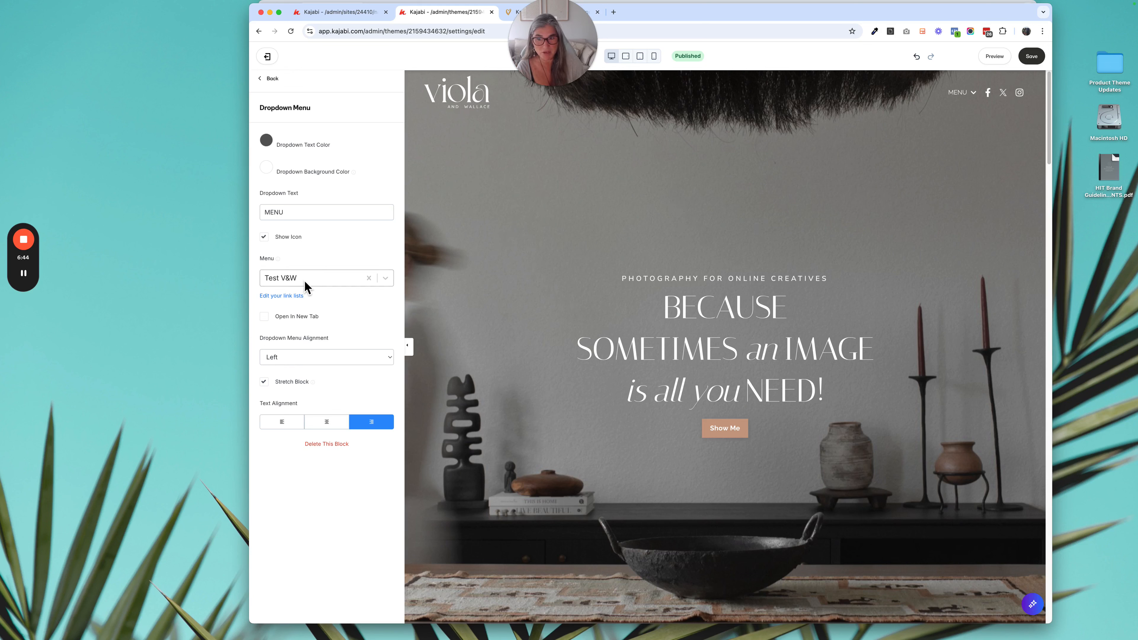
pyautogui.click(1031, 58)
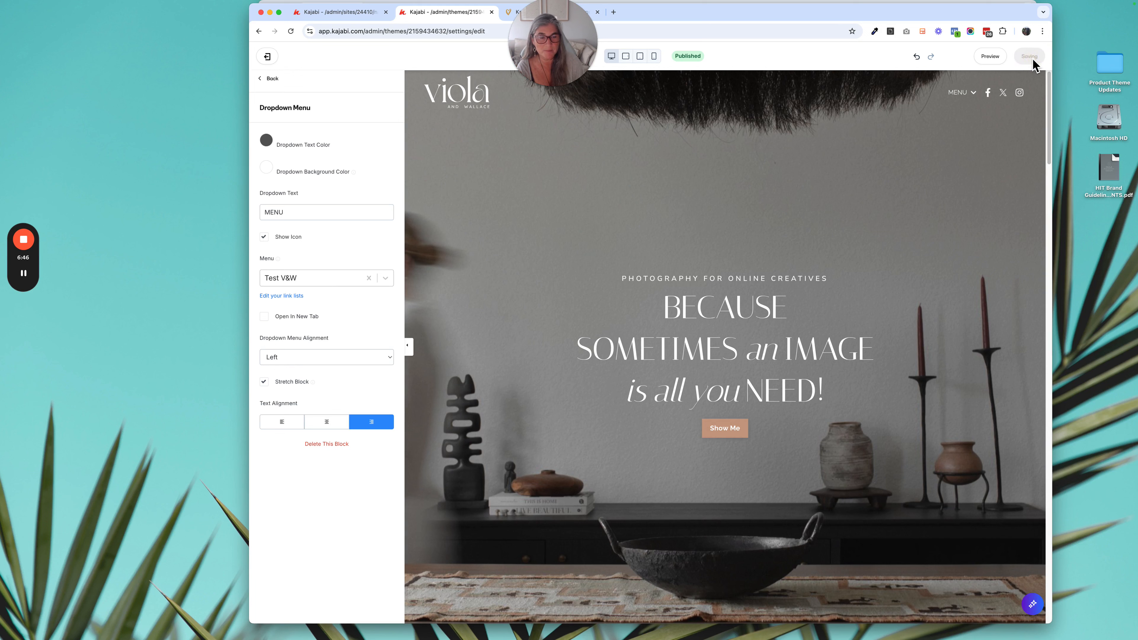
# - Try the header's MENU dropdown in the editor and open the page preview in its own tab
pyautogui.click(979, 96)
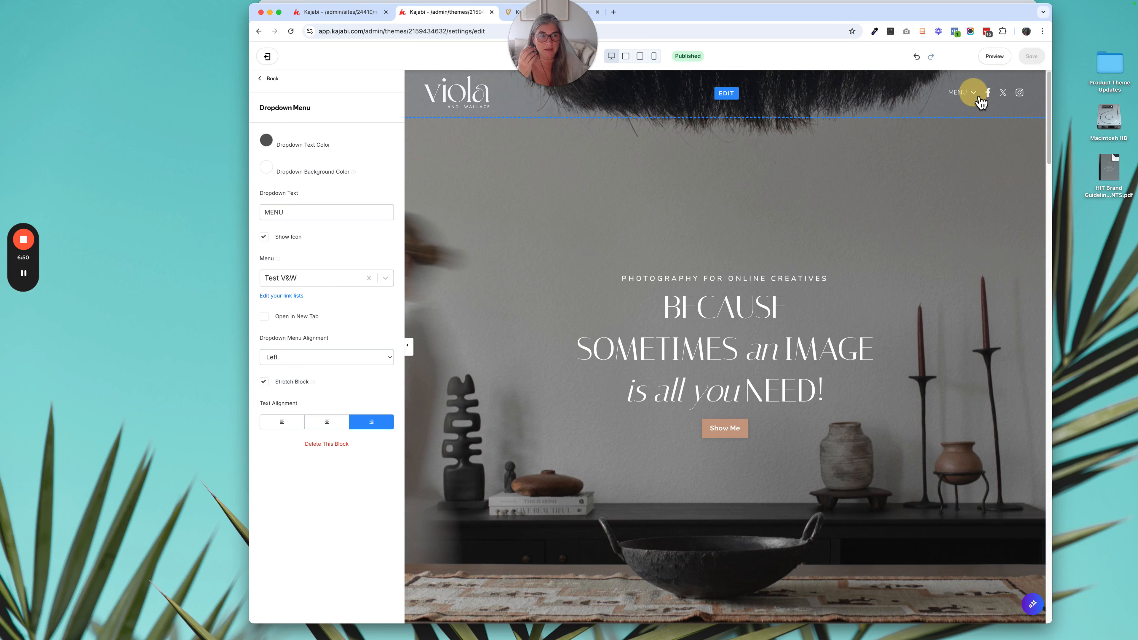
pyautogui.click(994, 56)
pyautogui.click(879, 63)
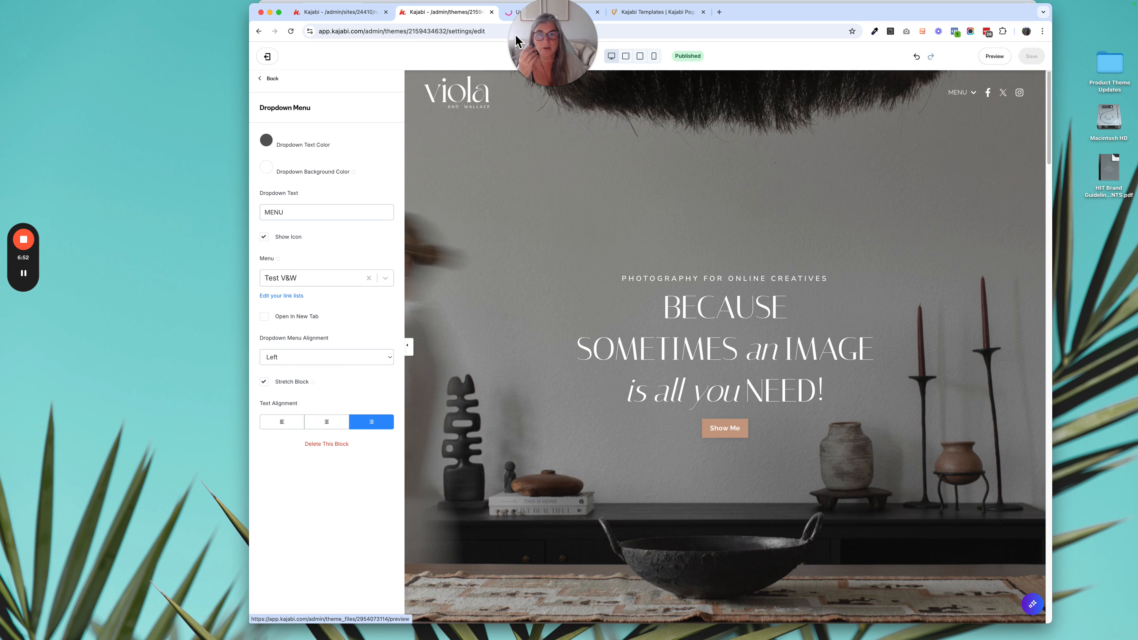
pyautogui.click(525, 13)
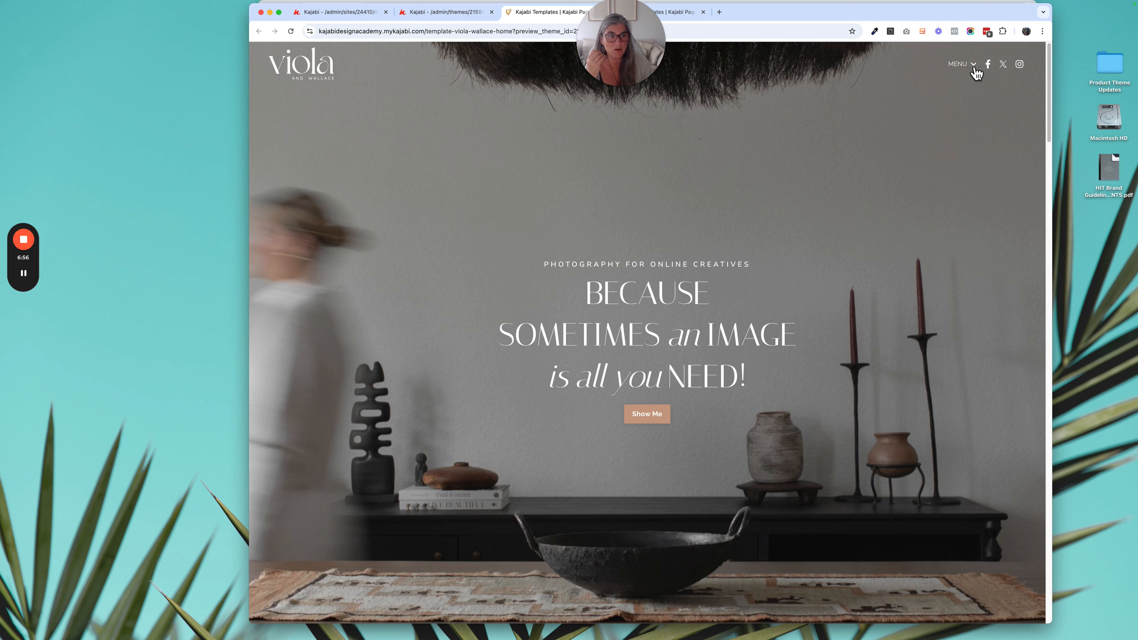
# - Expand the MENU dropdown in the page preview and review the Test V&W navigation menu's links and add options
pyautogui.click(975, 68)
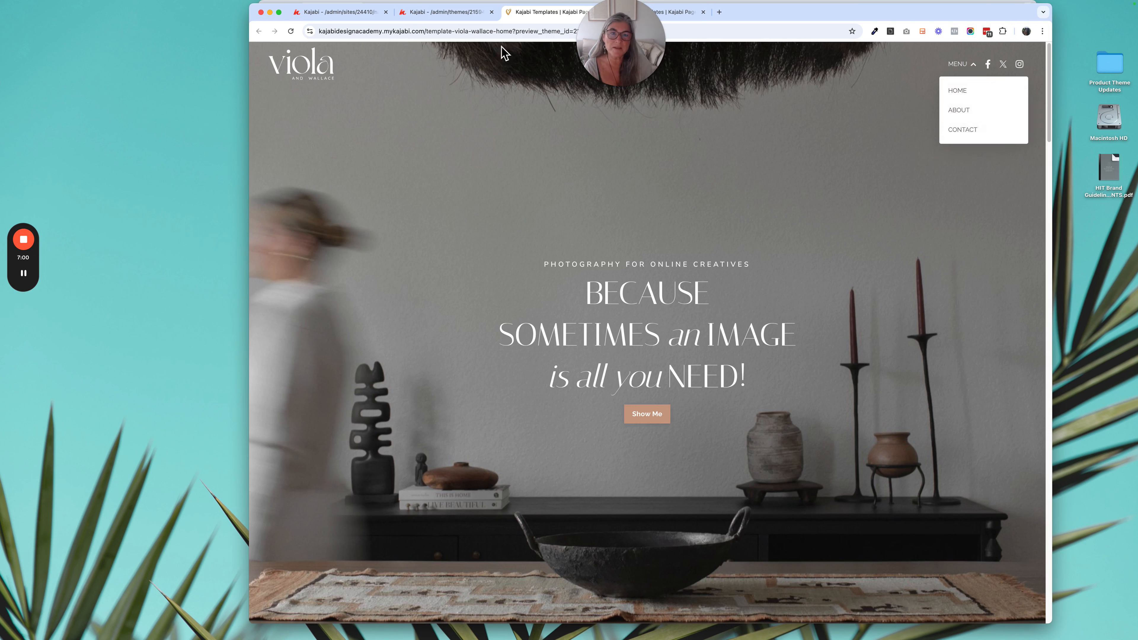
pyautogui.click(449, 12)
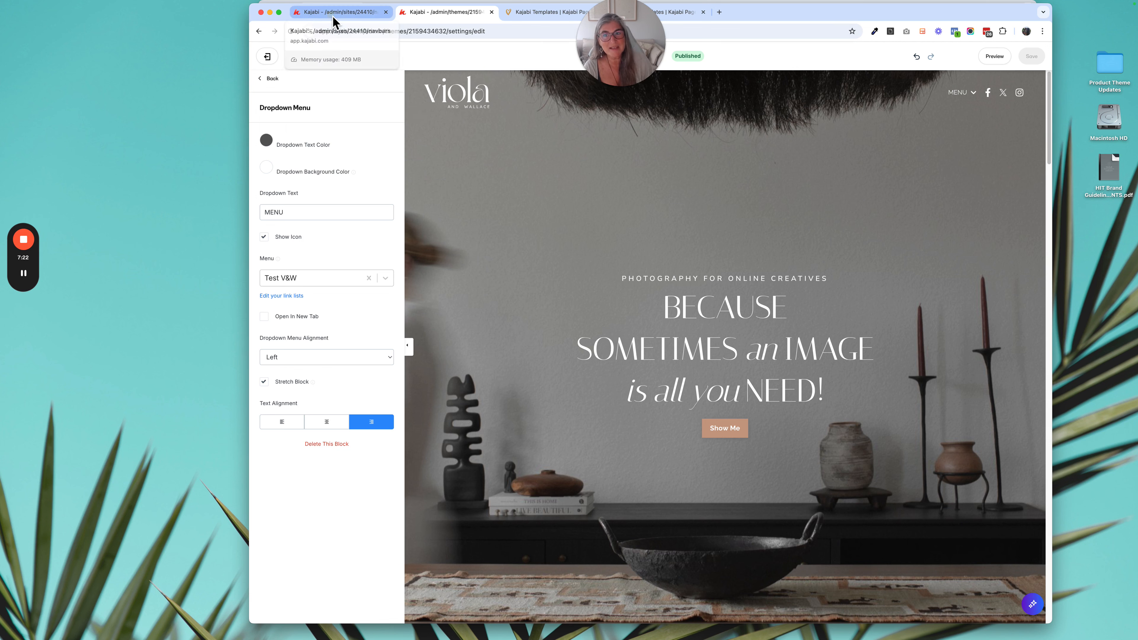
pyautogui.click(334, 22)
pyautogui.scroll(10, 451, 183)
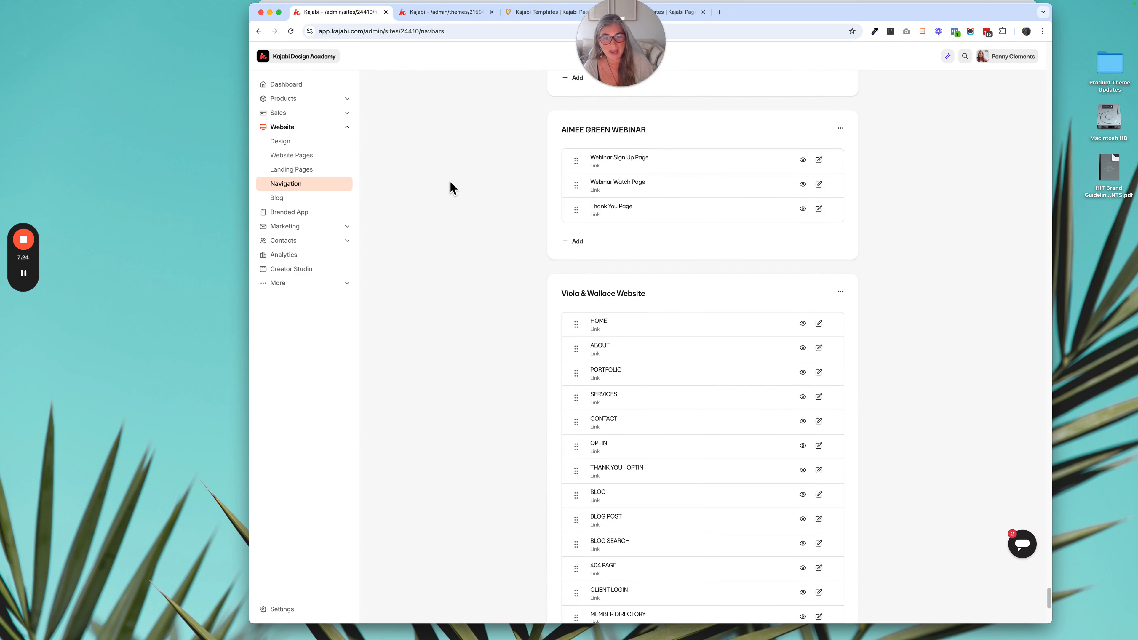
pyautogui.scroll(-8, 450, 184)
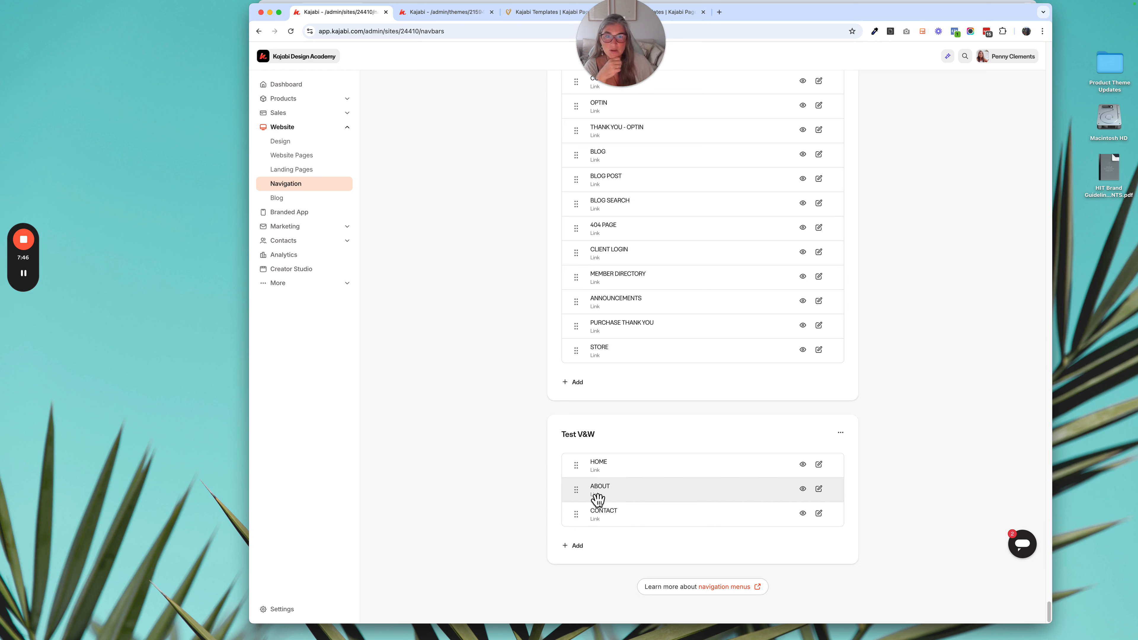
pyautogui.click(577, 546)
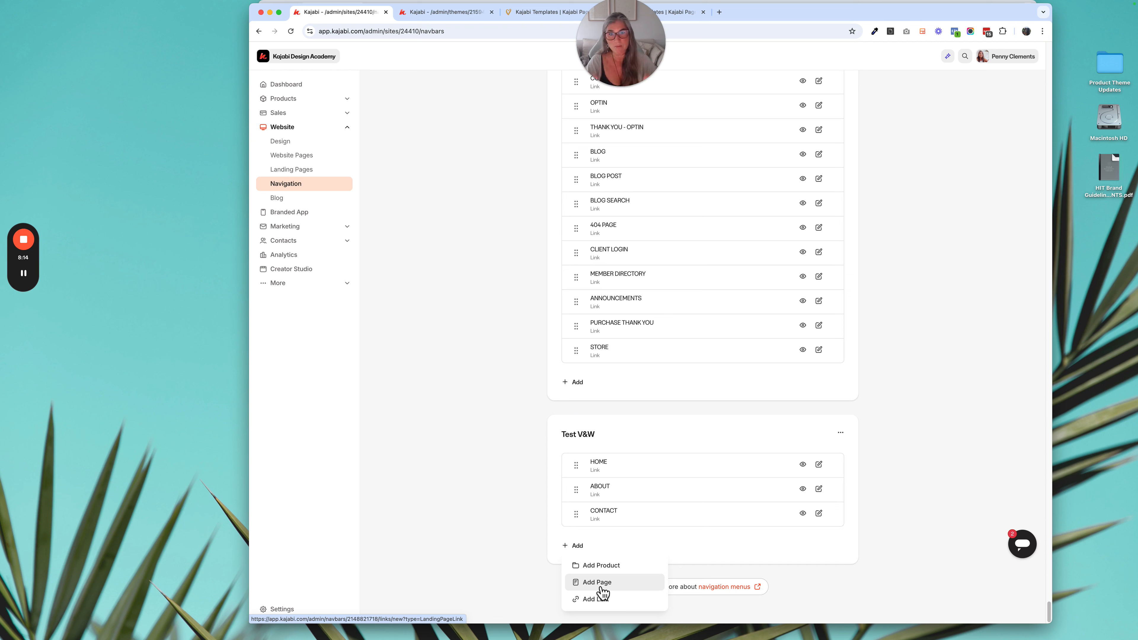
# - Check the URL slug in the details of the [TEMPLATE] Viola & Wallace - Home landing page and return to the landing pages list
pyautogui.click(294, 171)
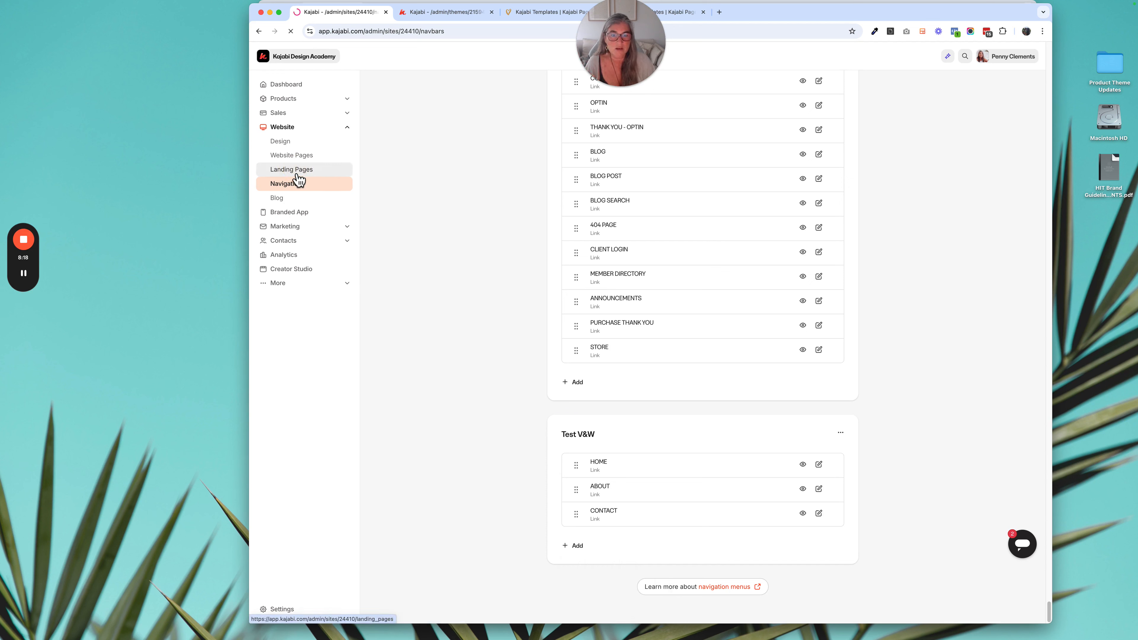
pyautogui.click(943, 247)
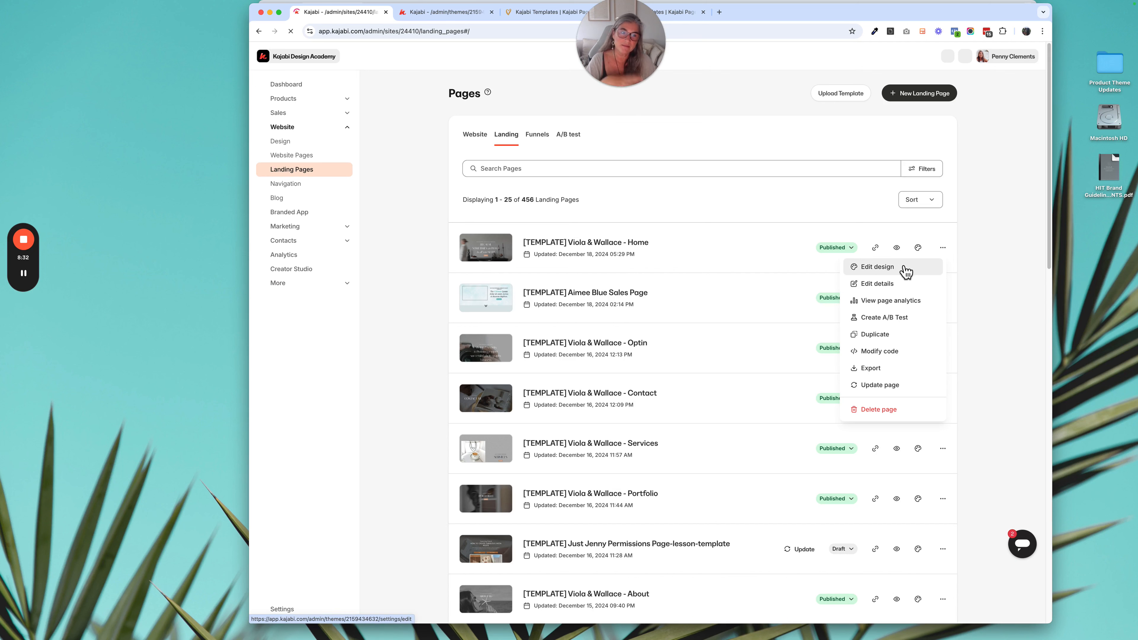
pyautogui.click(884, 280)
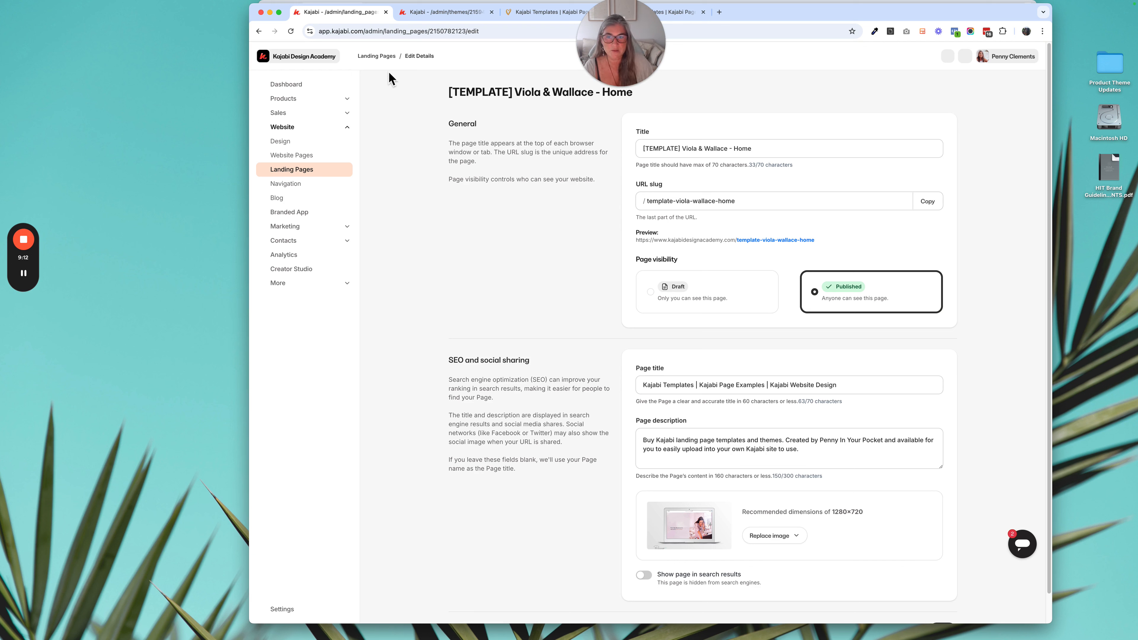
pyautogui.click(379, 59)
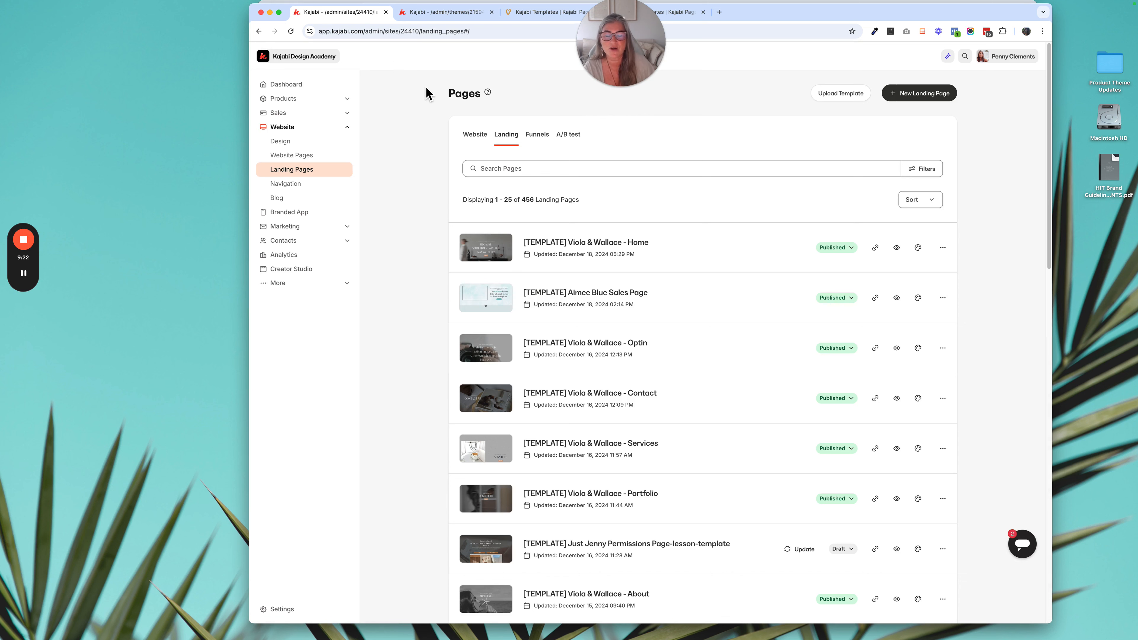
# - Browse the custom navigation menus and examine the links in the Viola & Wallace Website menu
pyautogui.click(449, 15)
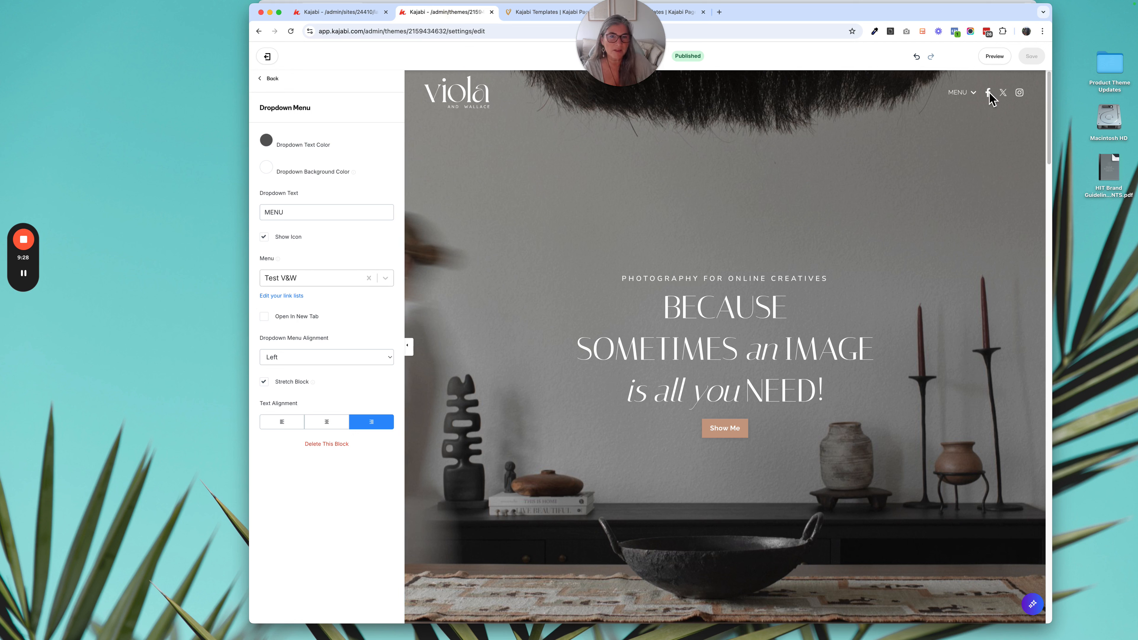
pyautogui.click(342, 12)
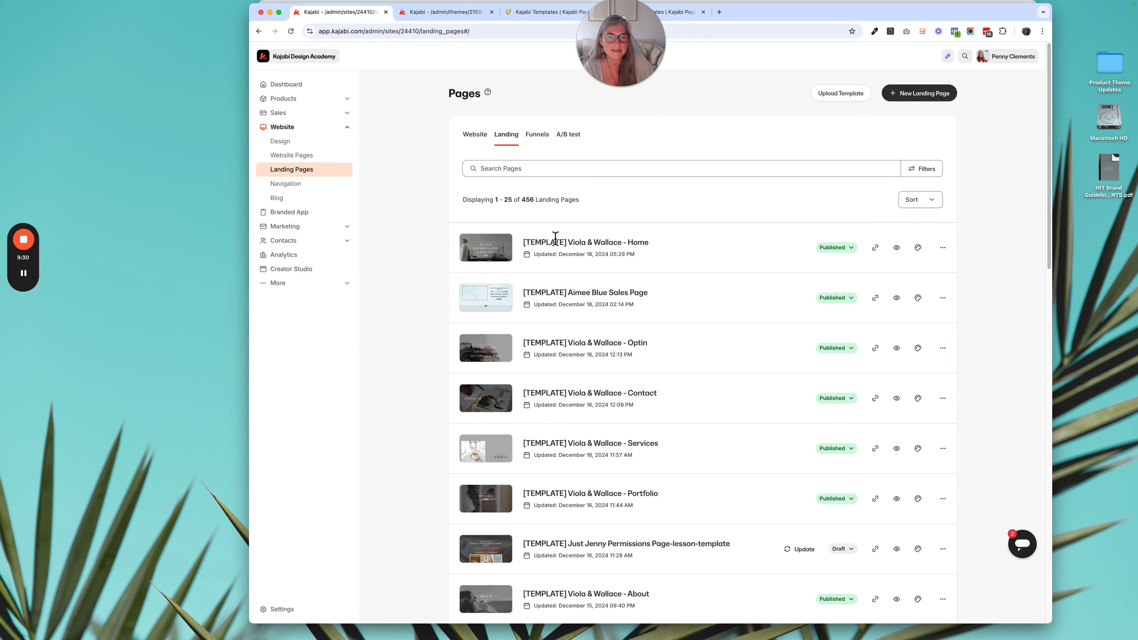
pyautogui.click(326, 193)
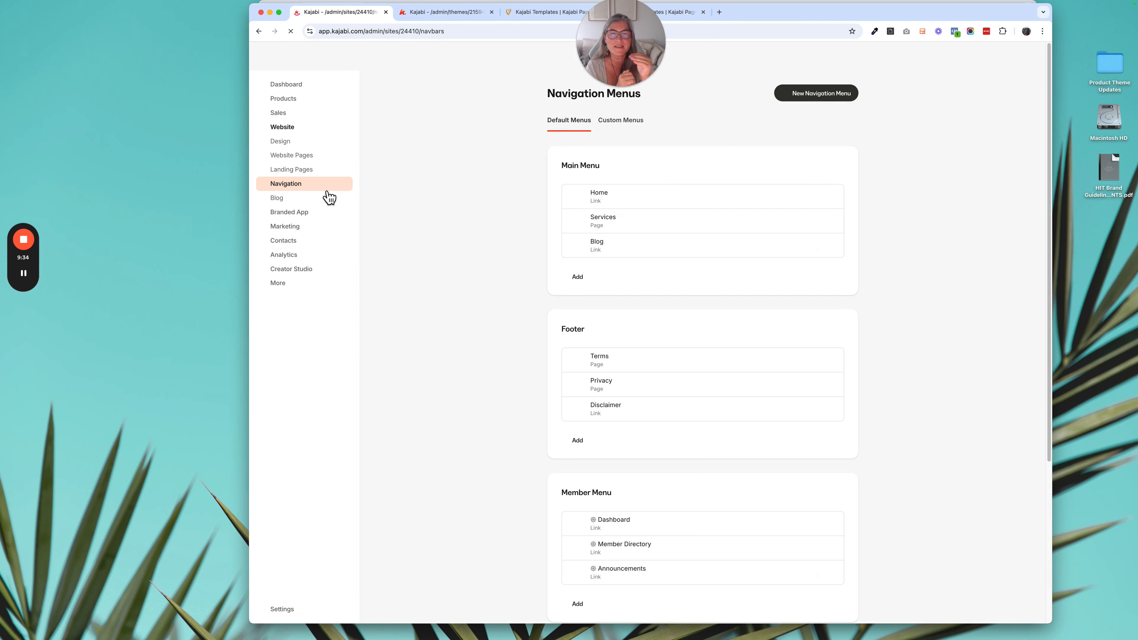
pyautogui.click(640, 129)
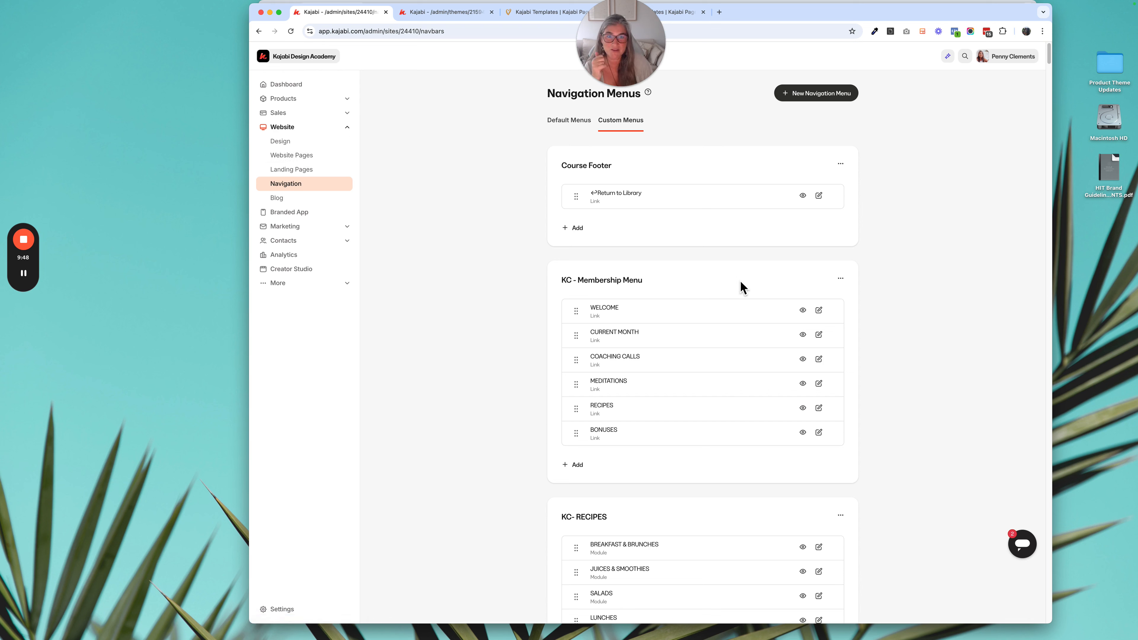
pyautogui.scroll(-10, 739, 286)
pyautogui.scroll(-20, 739, 286)
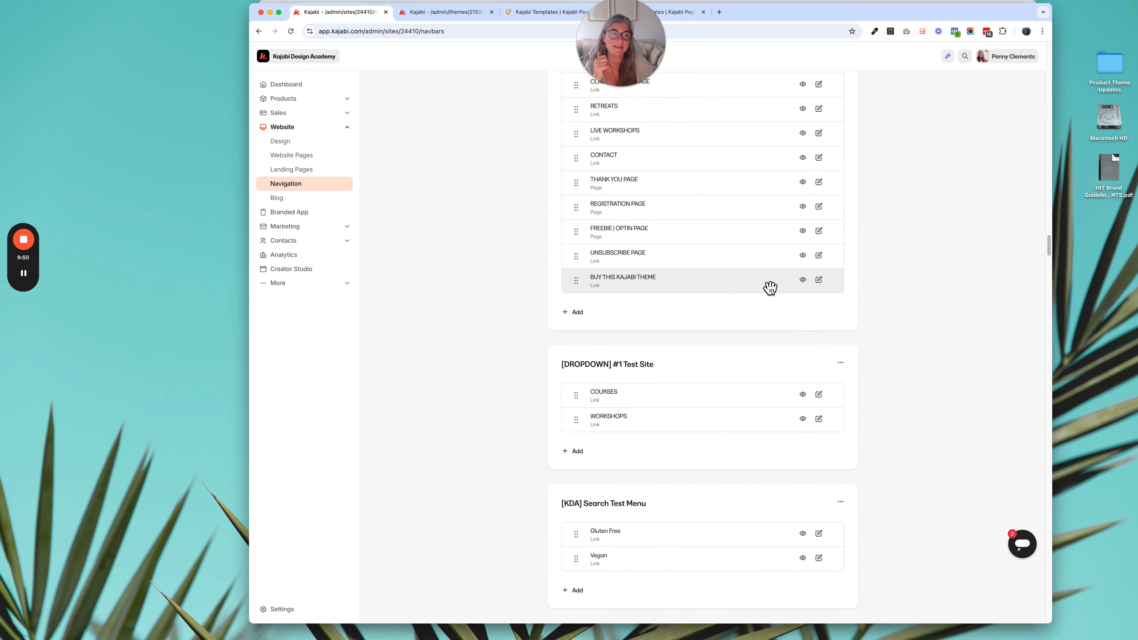
pyautogui.moveTo(1049, 246); pyautogui.dragTo(1087, 590)
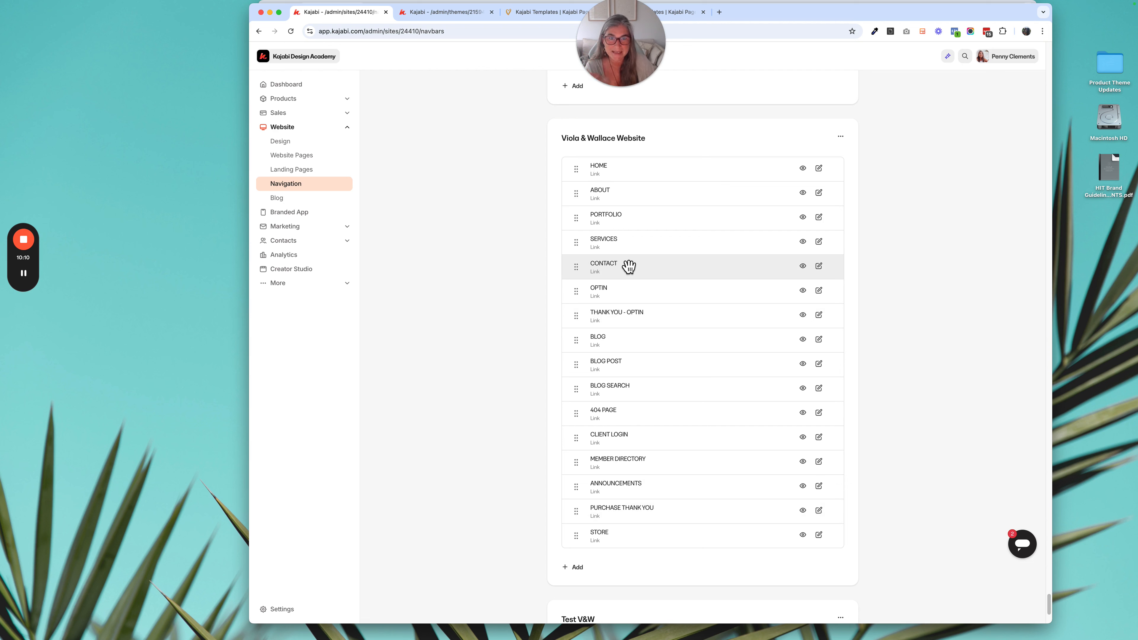
# - Switch the landing page header's Dropdown Menu block to the Viola & Wallace Website menu and save the page
pyautogui.click(534, 16)
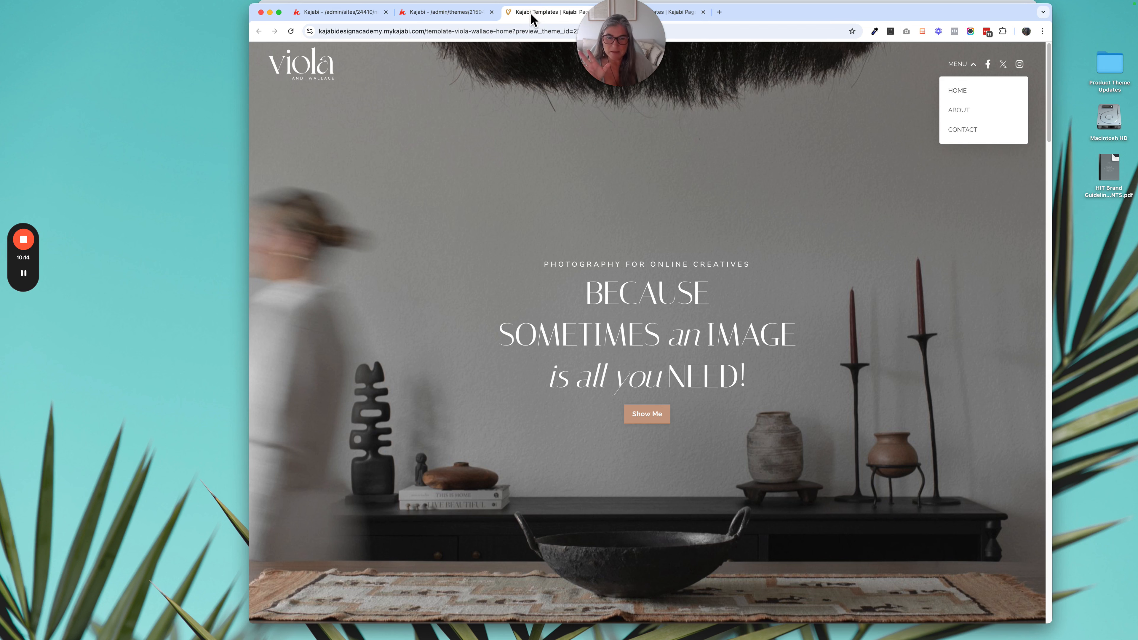
pyautogui.click(450, 19)
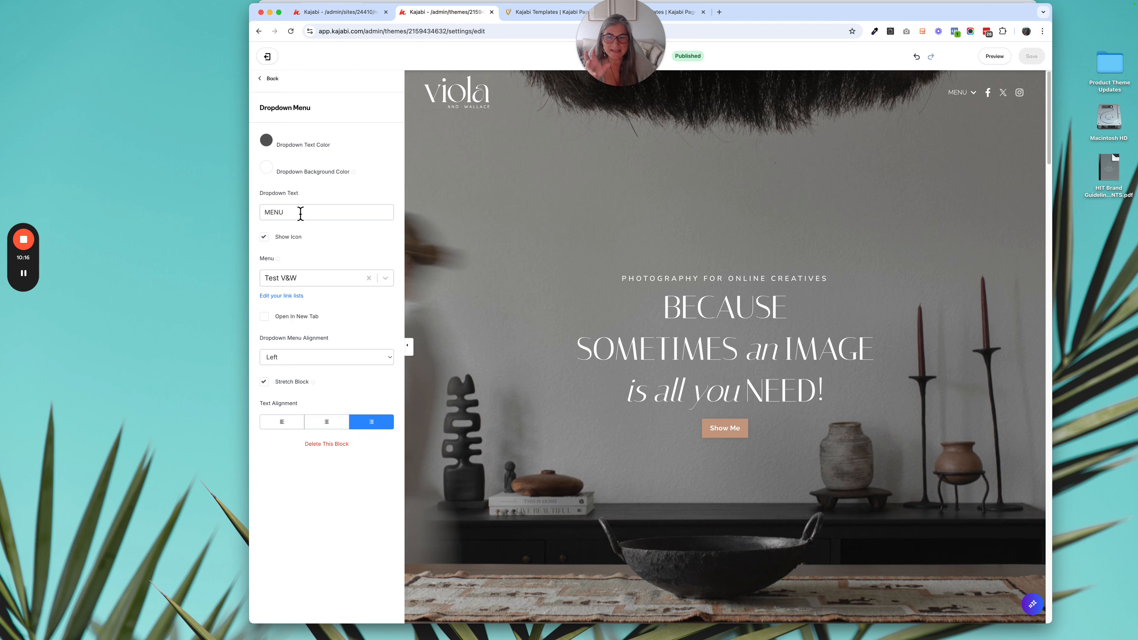
pyautogui.click(369, 278)
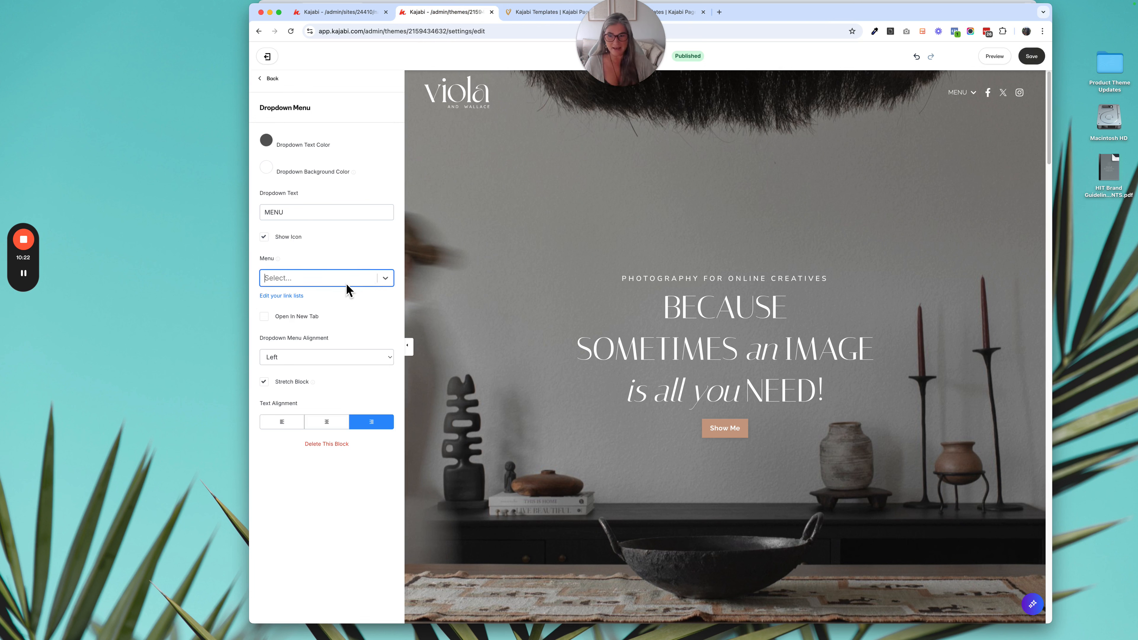
pyautogui.write('viol')
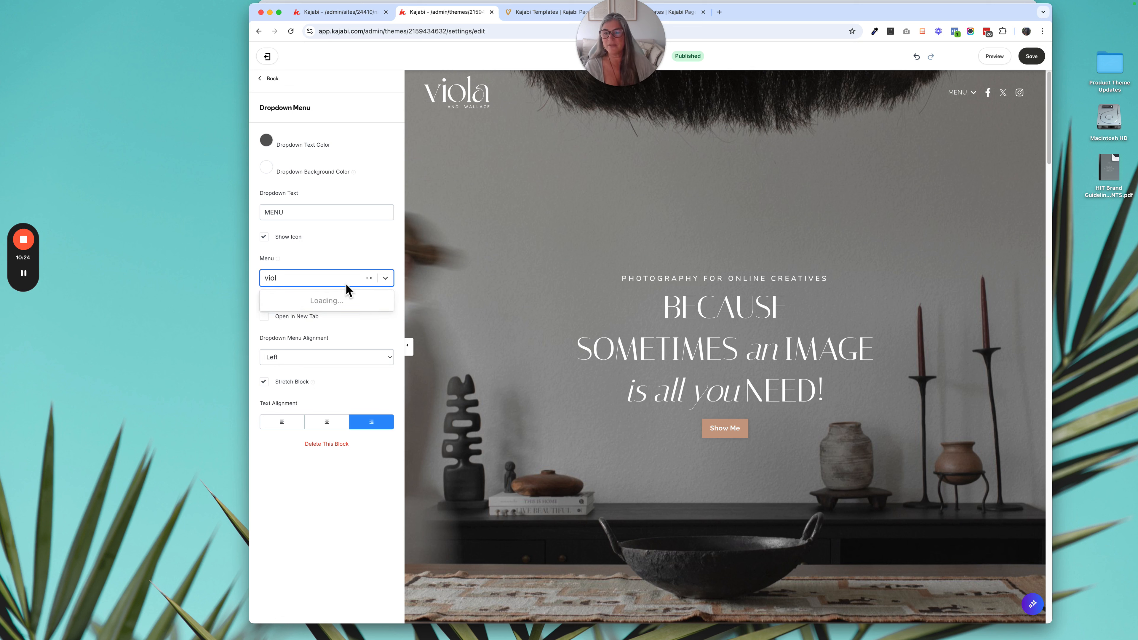
pyautogui.click(344, 353)
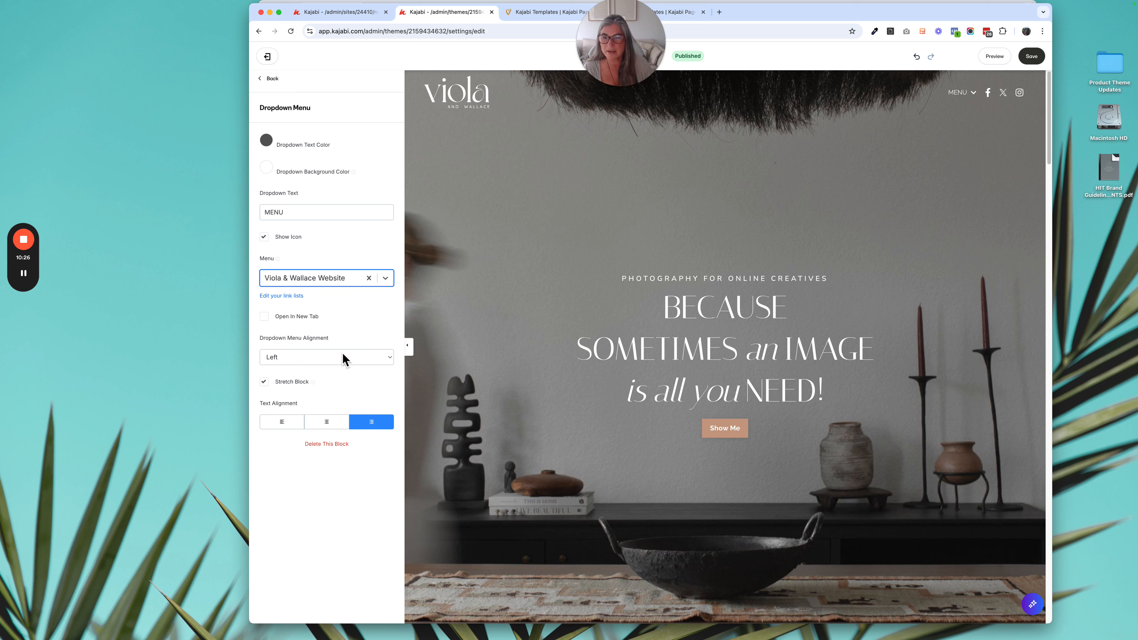
pyautogui.click(1028, 61)
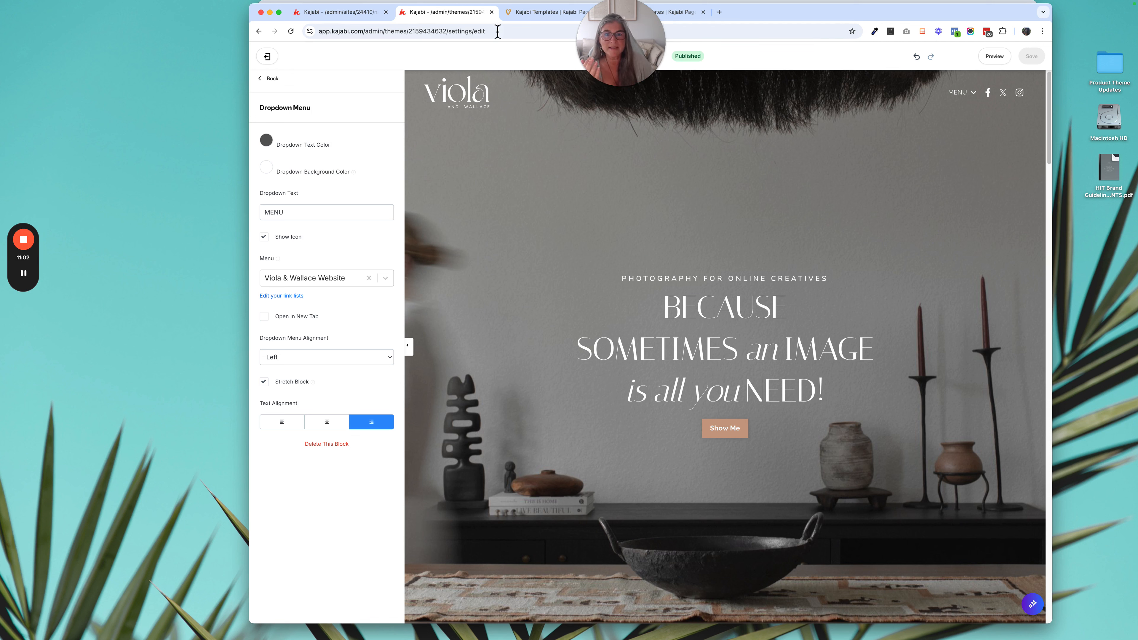
# - Leave the landing page's header settings and open the Home website page from Website Pages for customizing
pyautogui.click(277, 82)
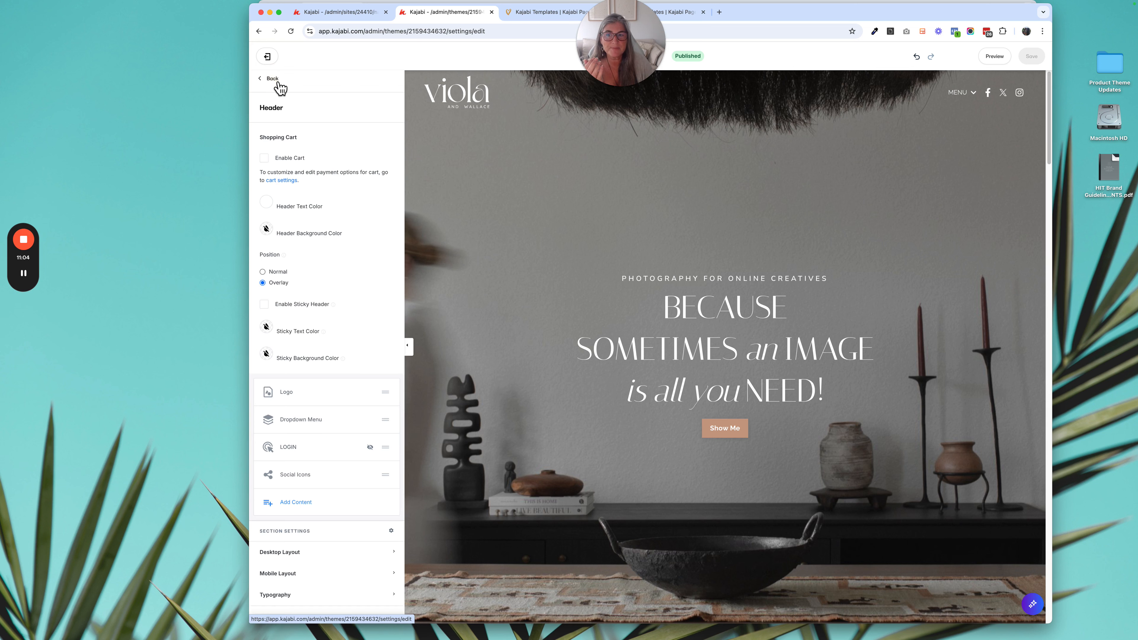
pyautogui.click(274, 80)
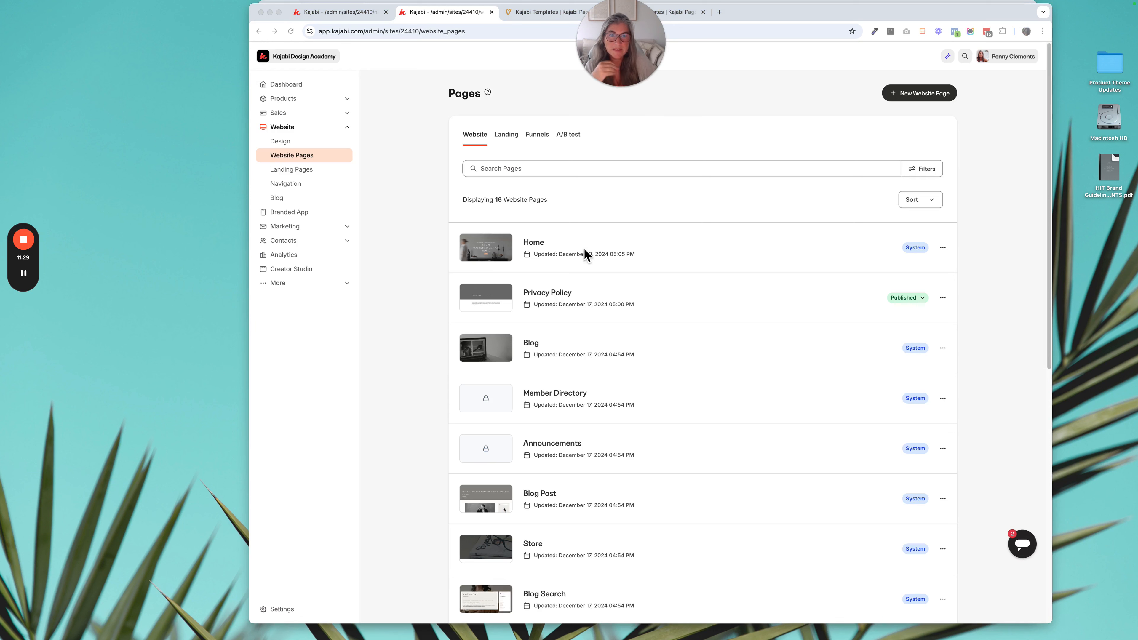
pyautogui.click(645, 243)
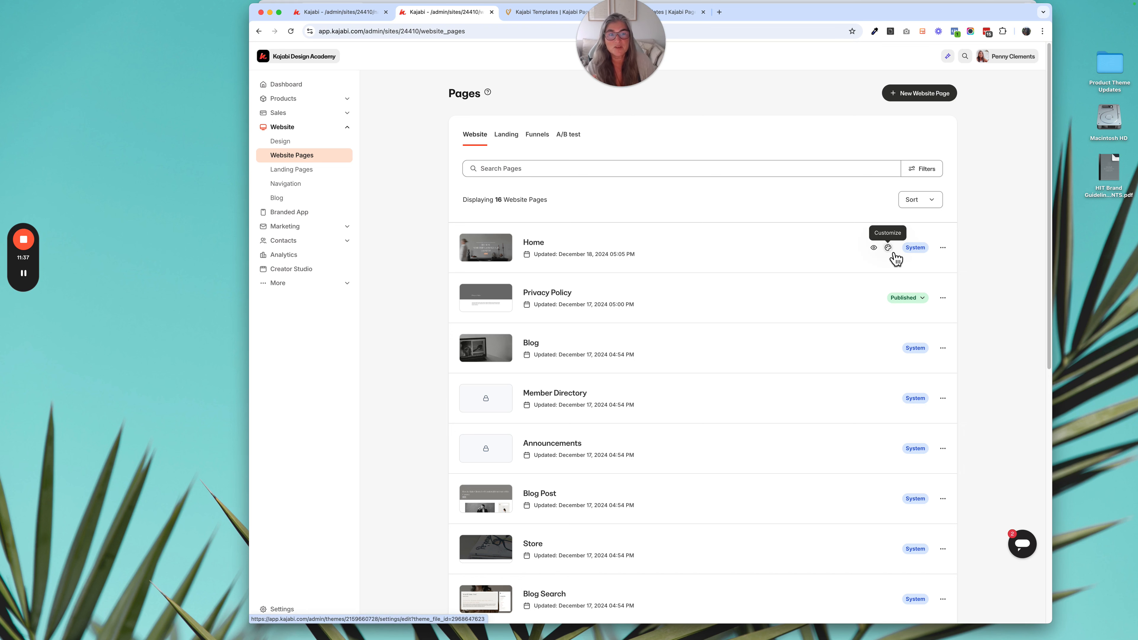
pyautogui.click(890, 251)
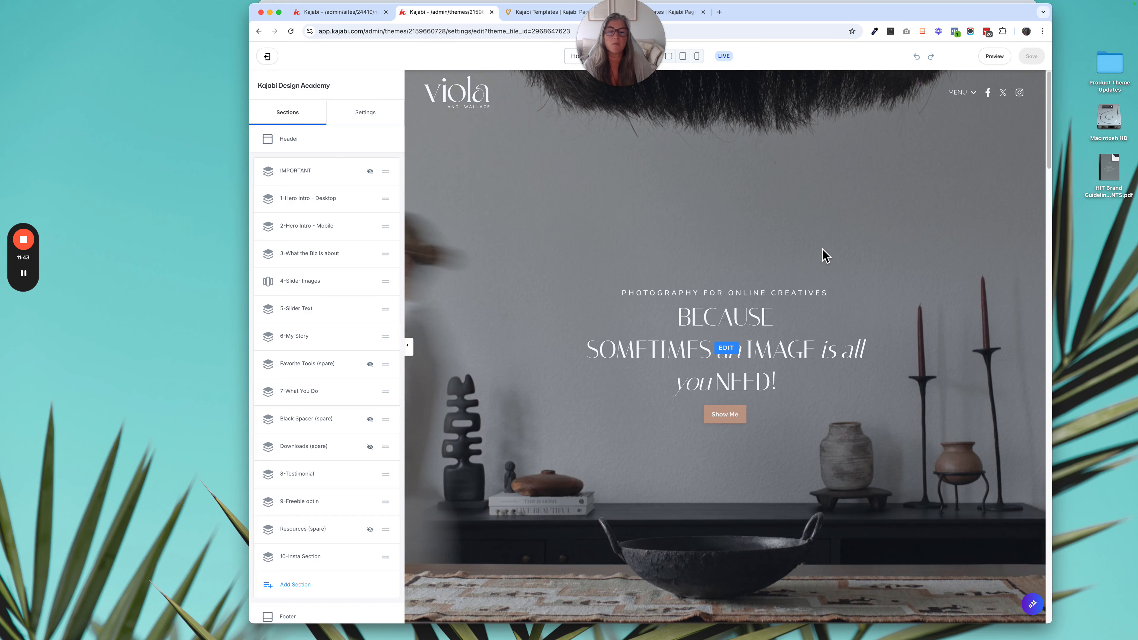
pyautogui.moveTo(640, 57); pyautogui.dragTo(713, 57)
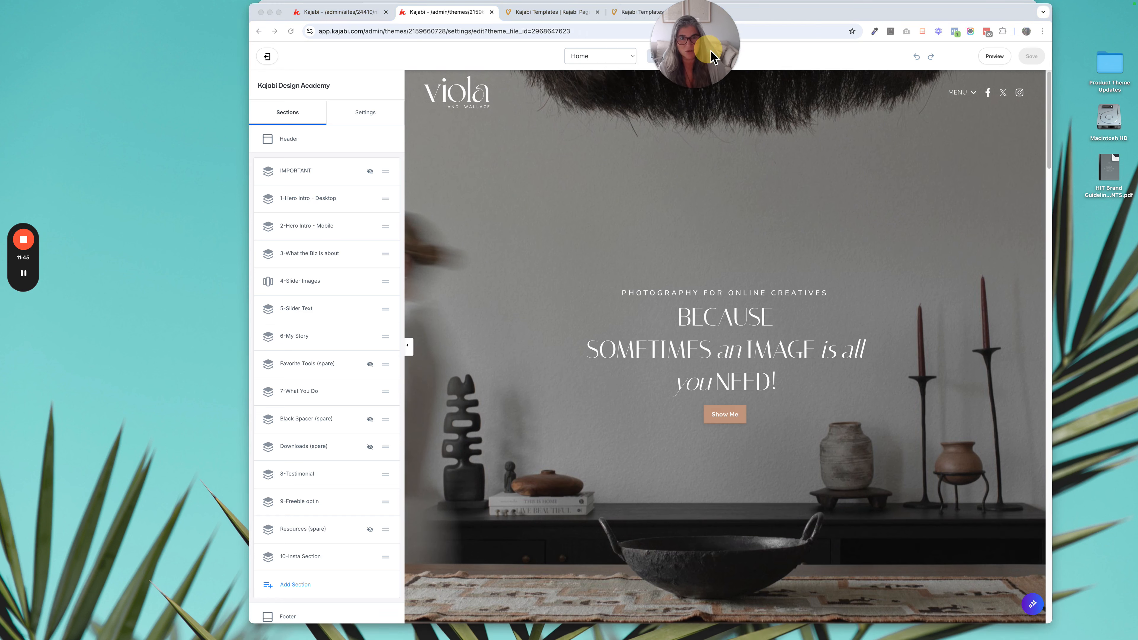
# - Show the hidden IMPORTANT section on the Home website page
pyautogui.moveTo(568, 134)
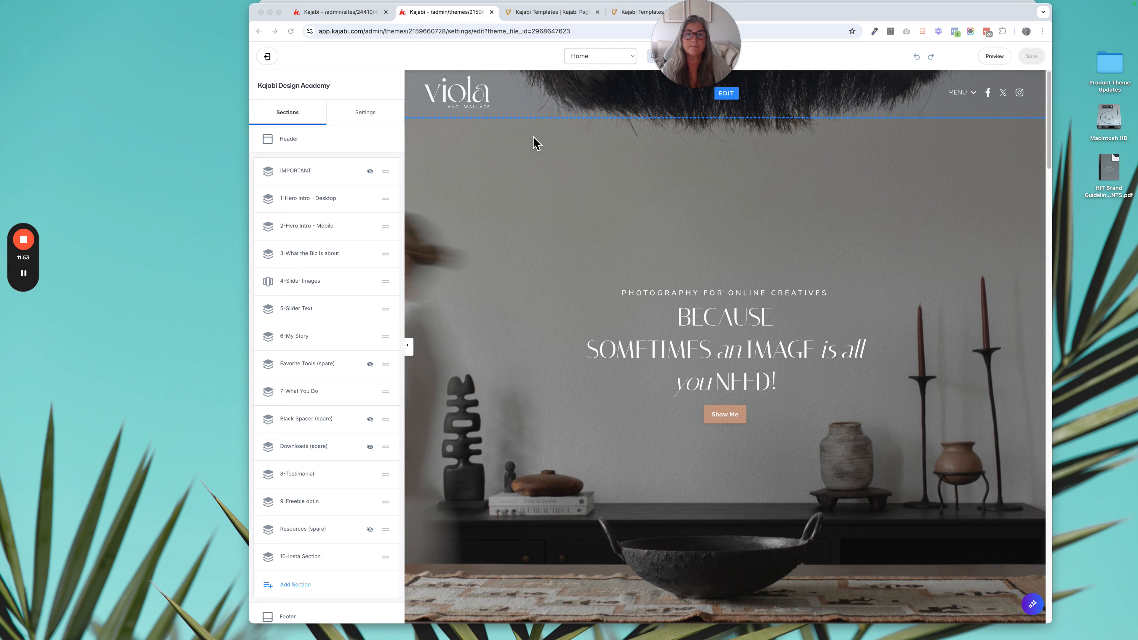
pyautogui.click(359, 177)
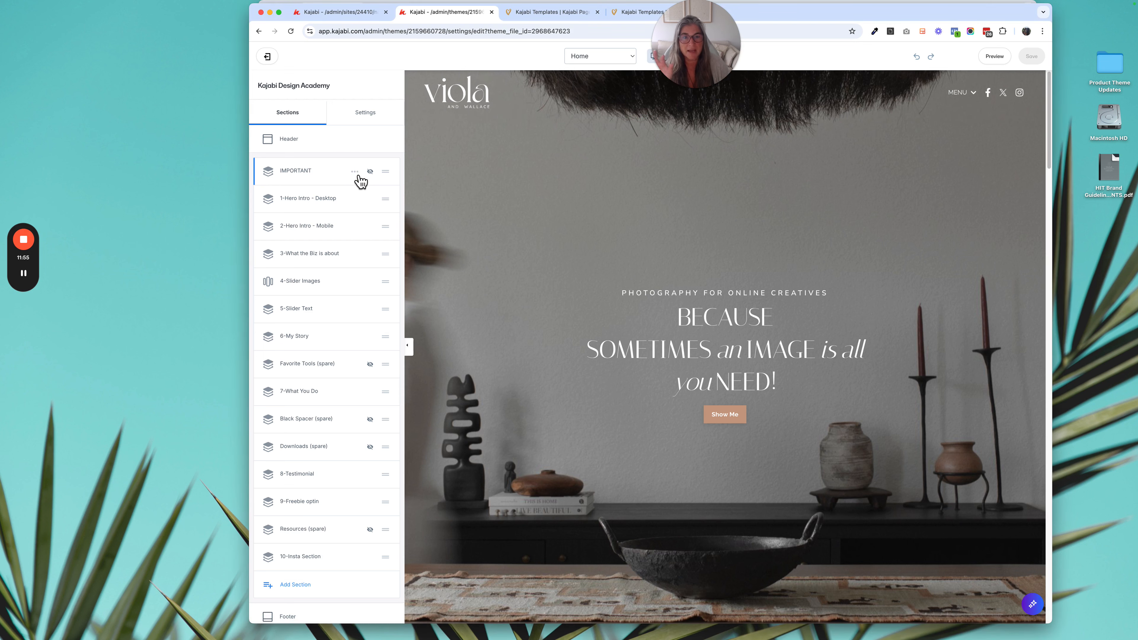
pyautogui.click(355, 173)
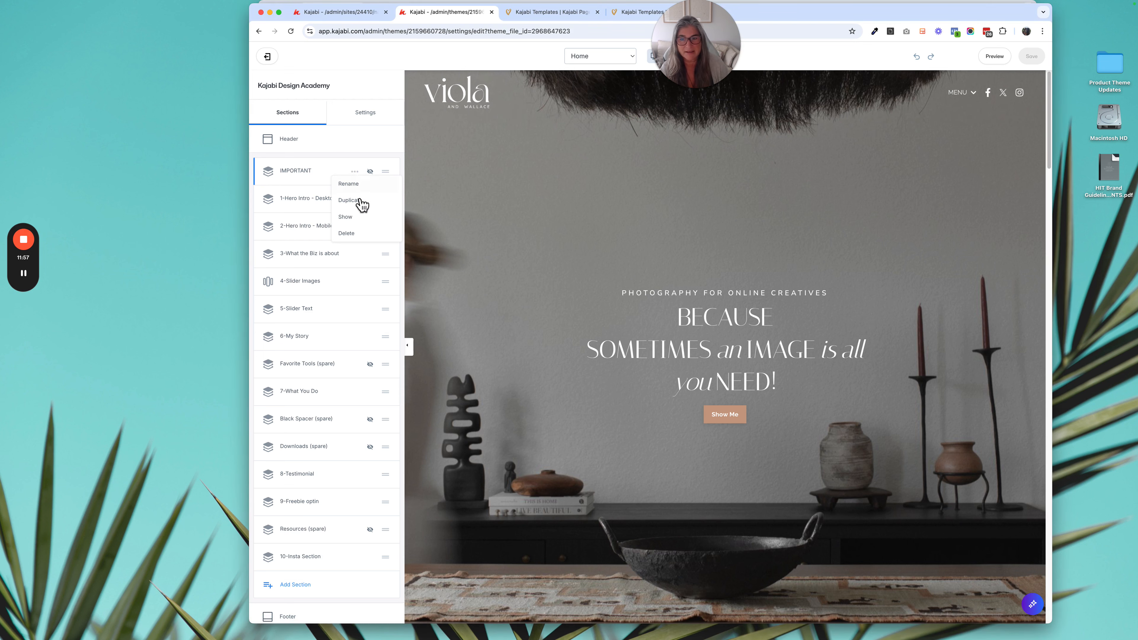
pyautogui.click(360, 222)
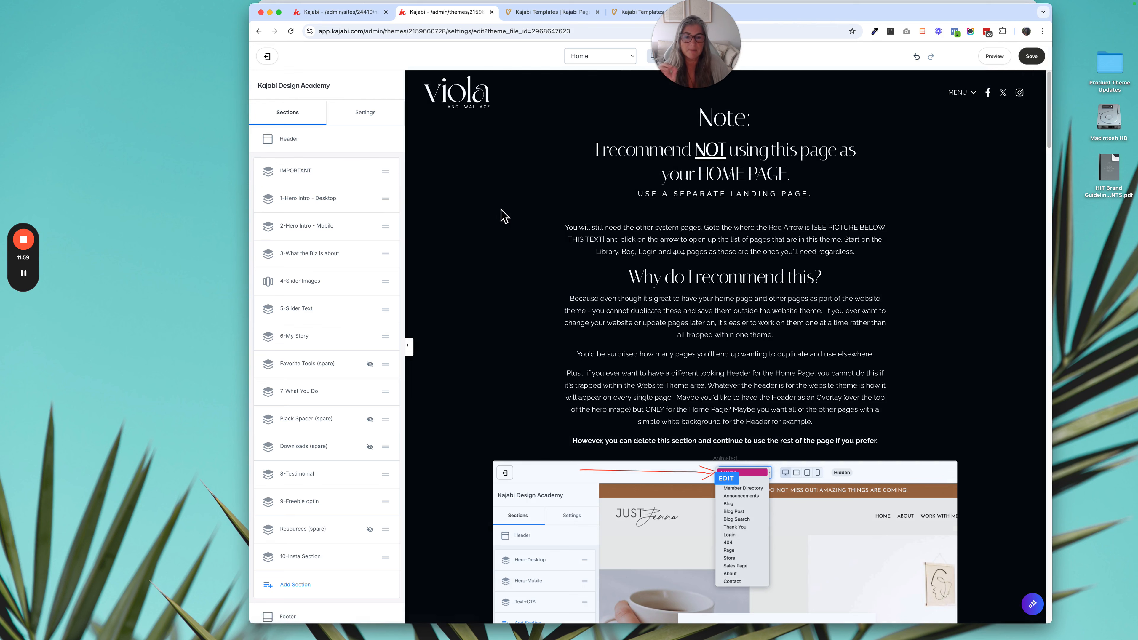